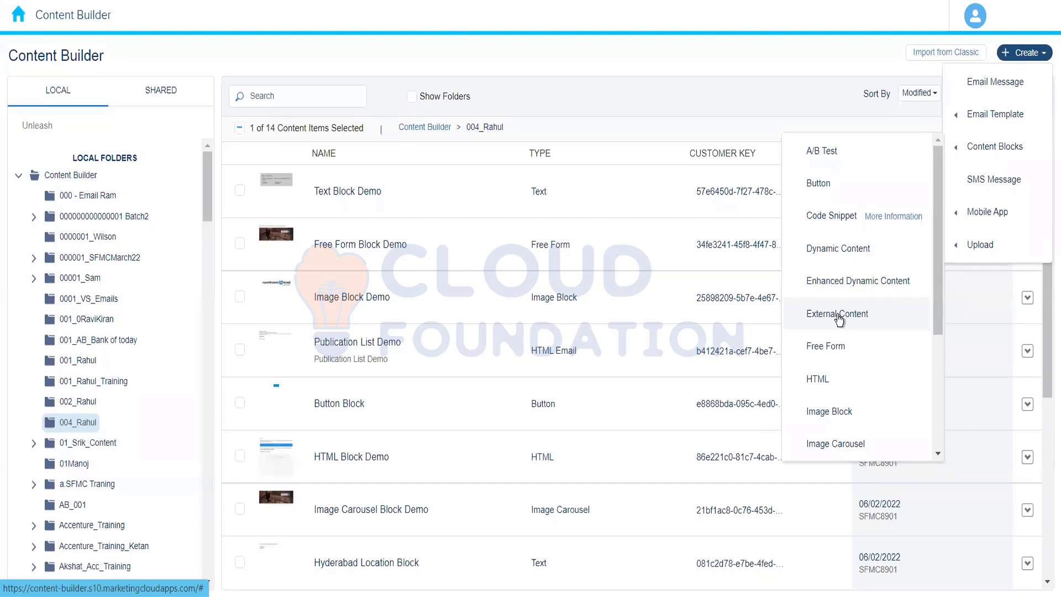
click(852, 315)
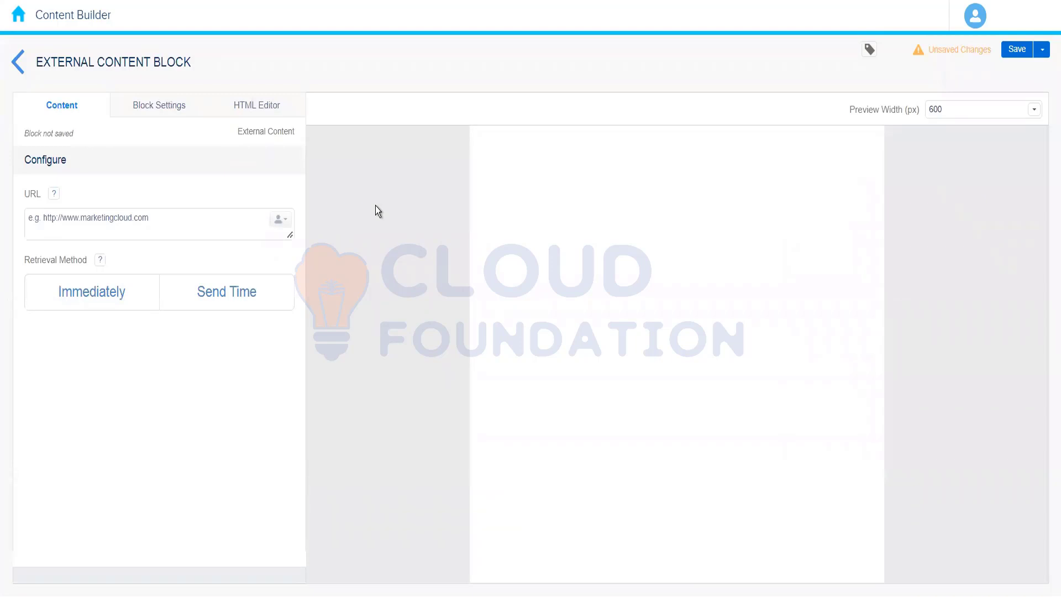
click(114, 226)
text(ww)
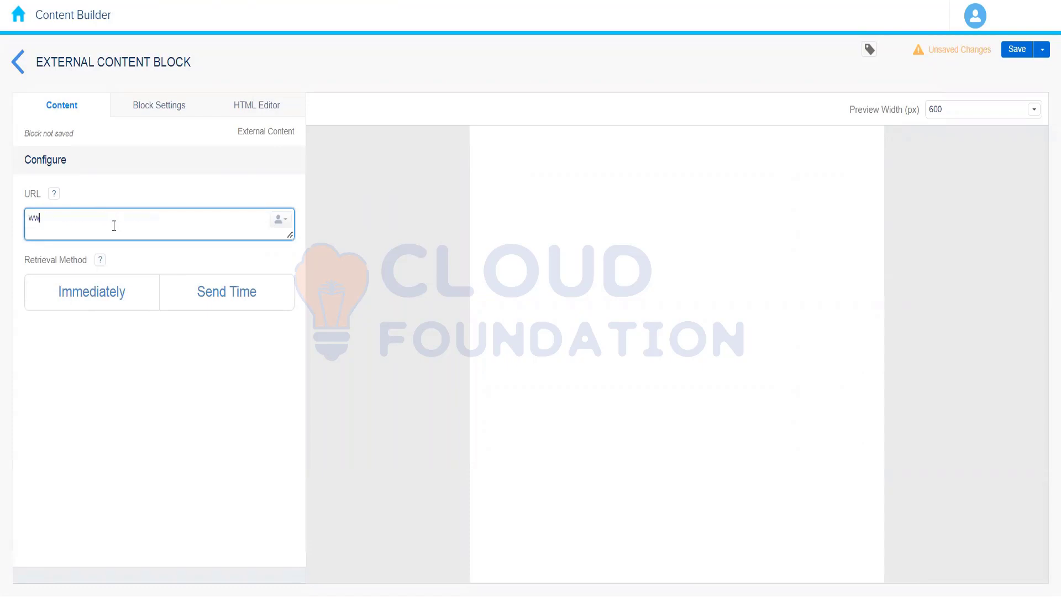
text(w.google.com)
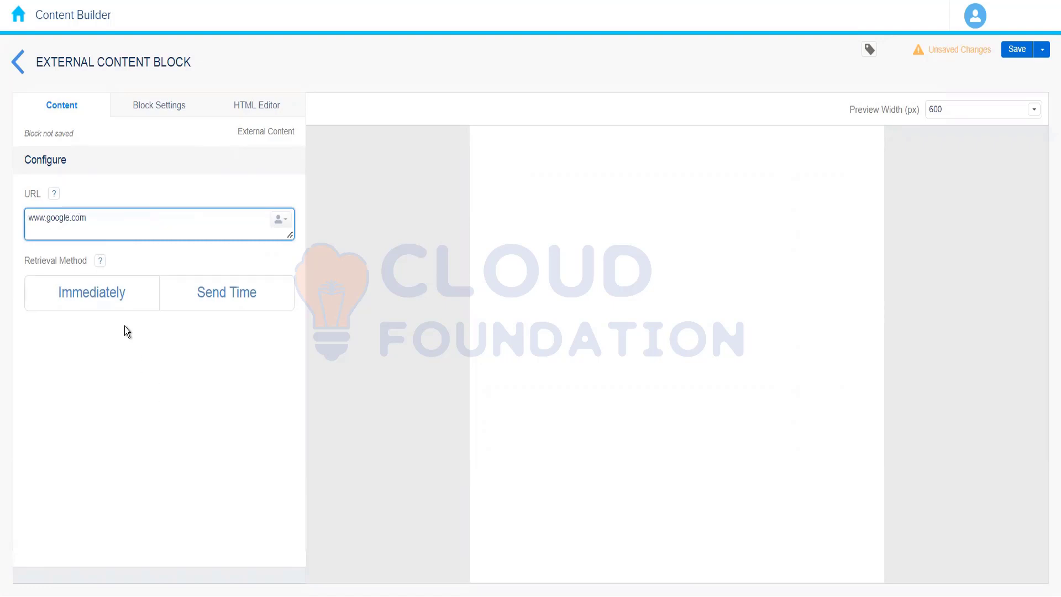
click(106, 299)
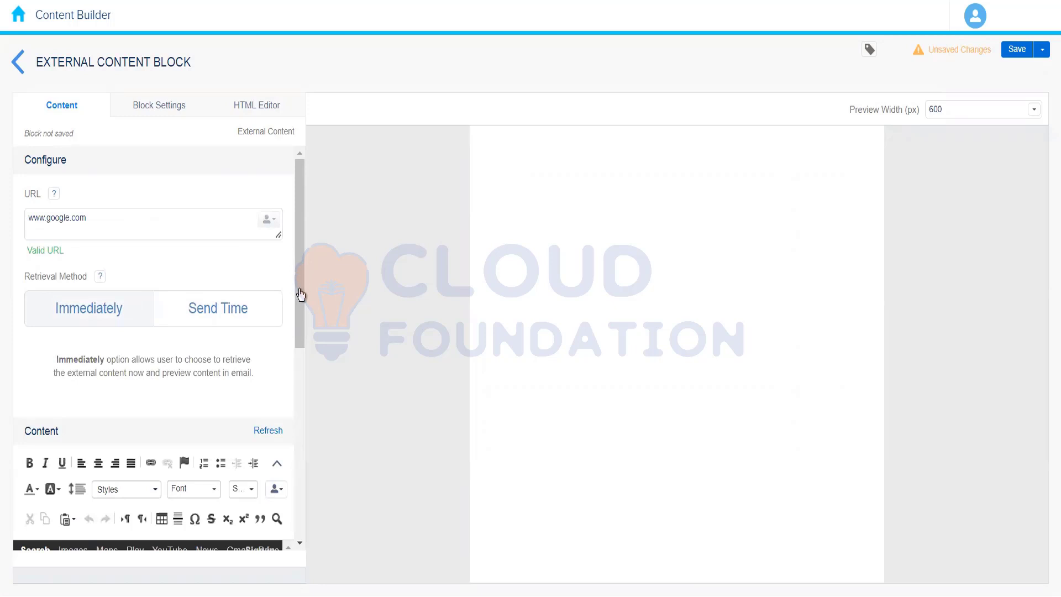
scroll(164, 210, down, 2)
scroll(163, 211, up, 2)
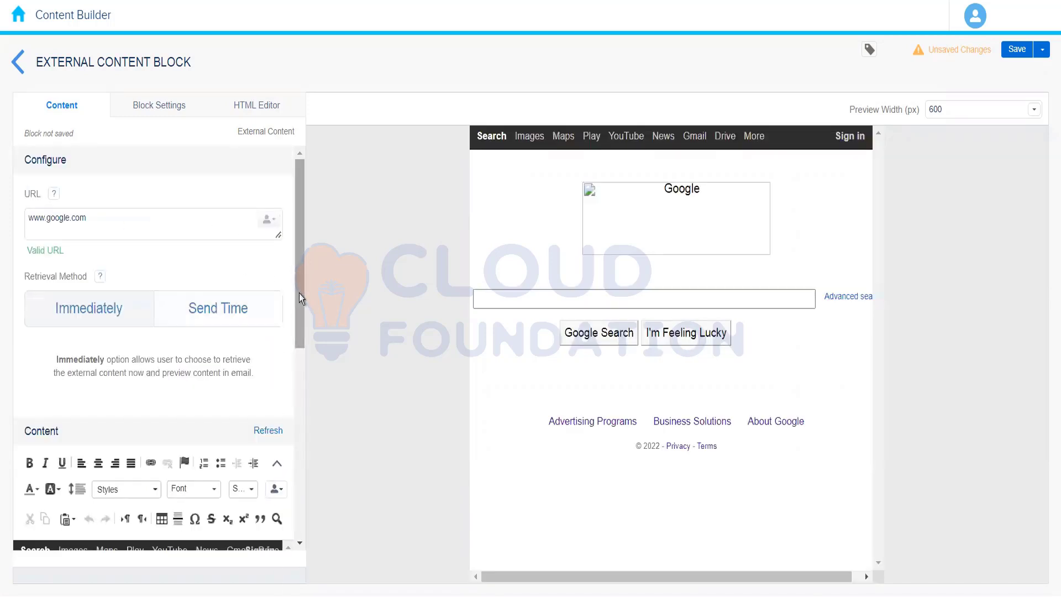
scroll(301, 378, down, 4)
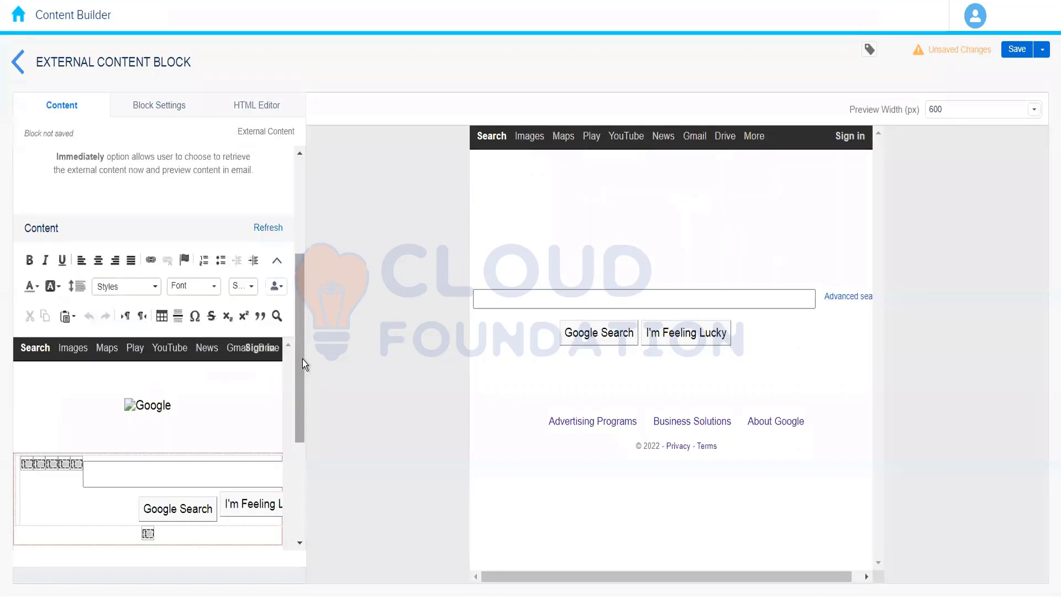
scroll(304, 390, down, 3)
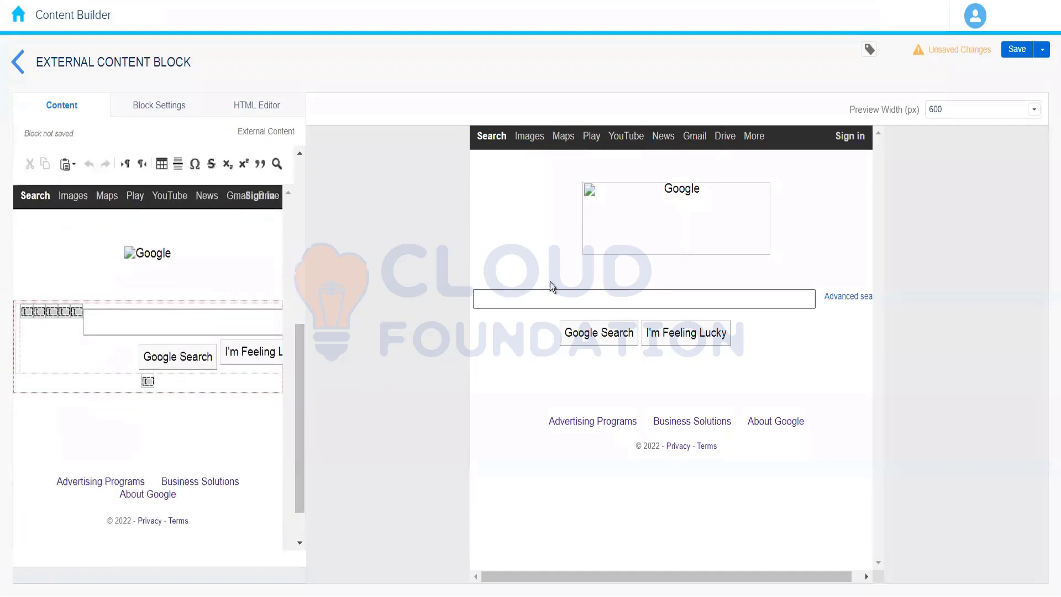
drag(301, 426, 297, 207)
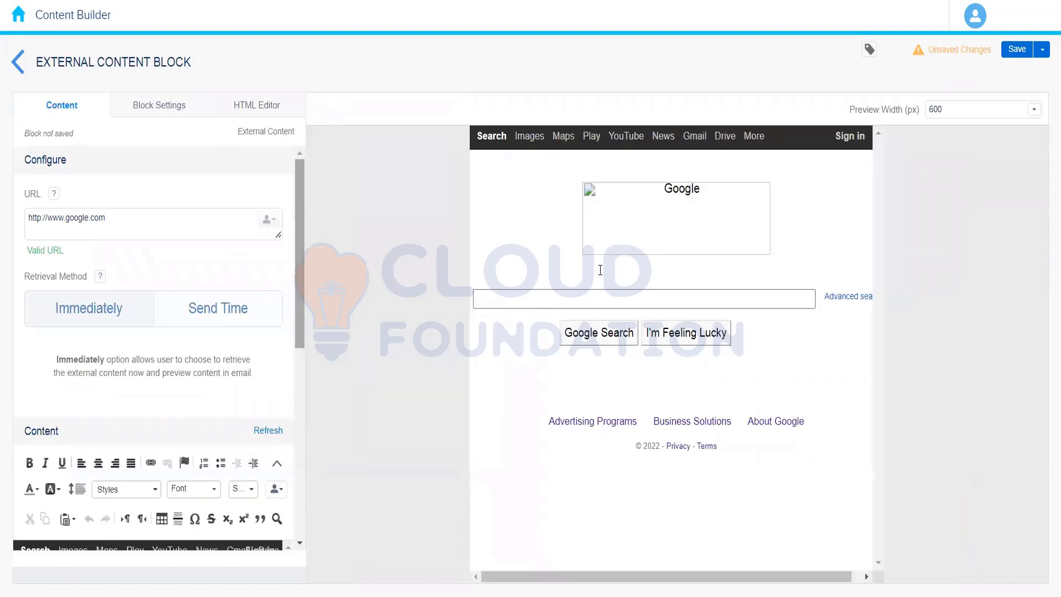
Step: Switch the block's retrieval method to Send Time
drag(300, 277, 296, 222)
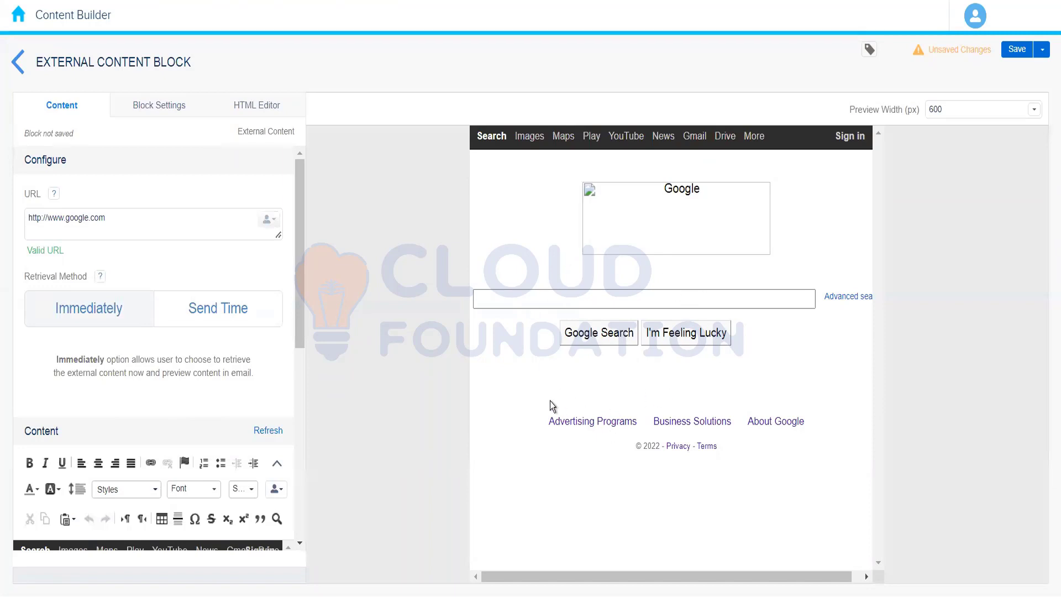
click(237, 307)
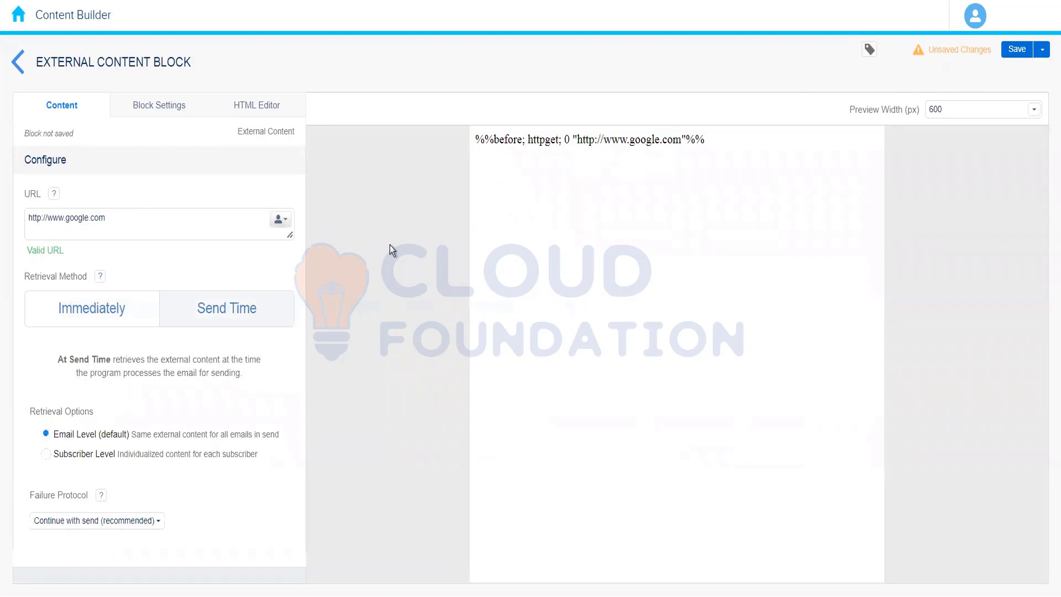
Step: Set the retrieval method back to Immediately
click(127, 313)
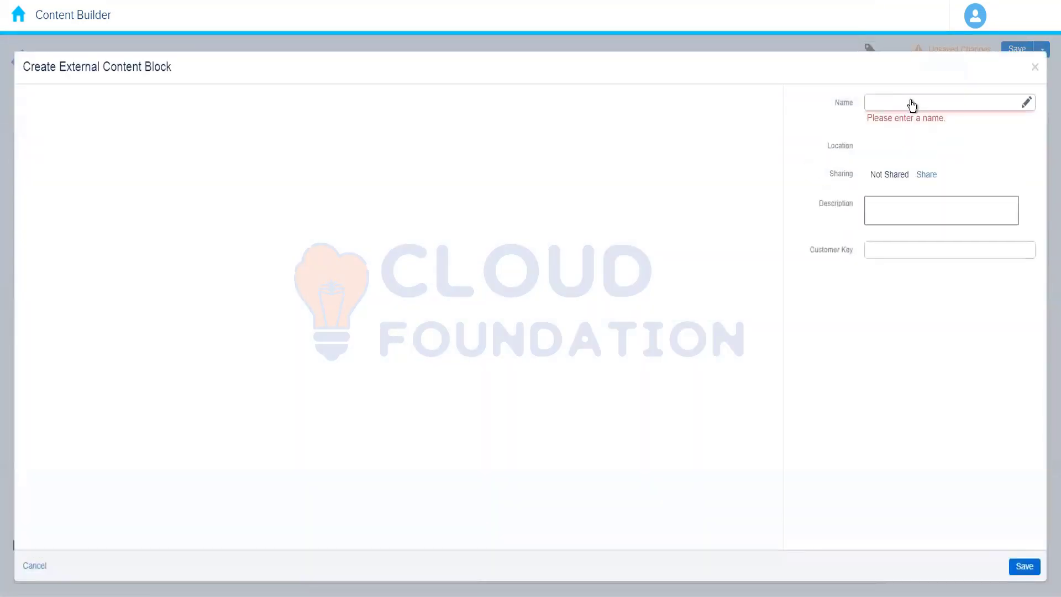
Step: Save the block under the name 'External Block Demo'
click(912, 104)
text(E)
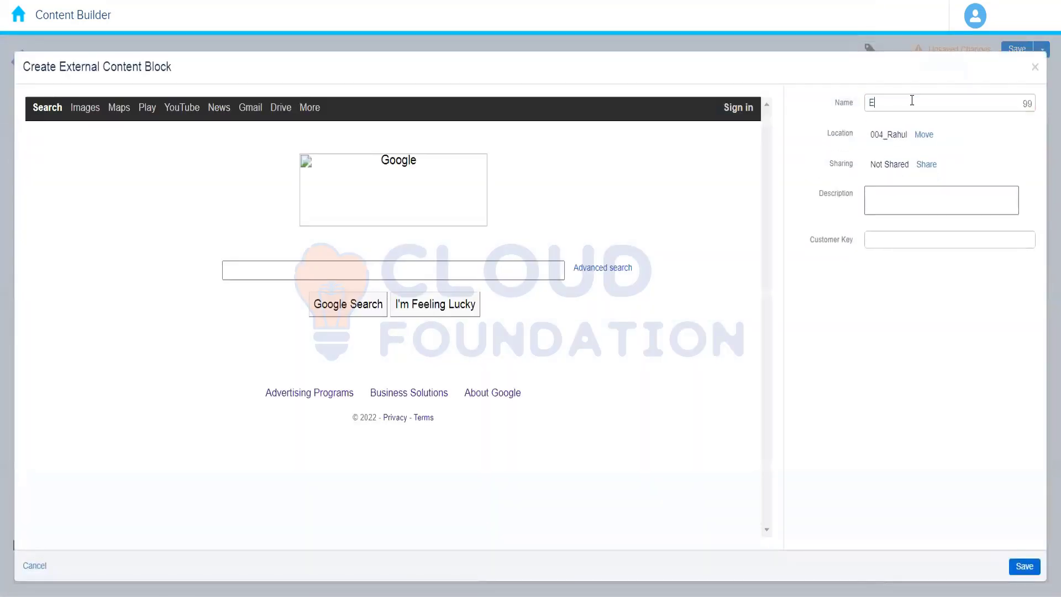
text(xternal Block Demo)
click(1023, 567)
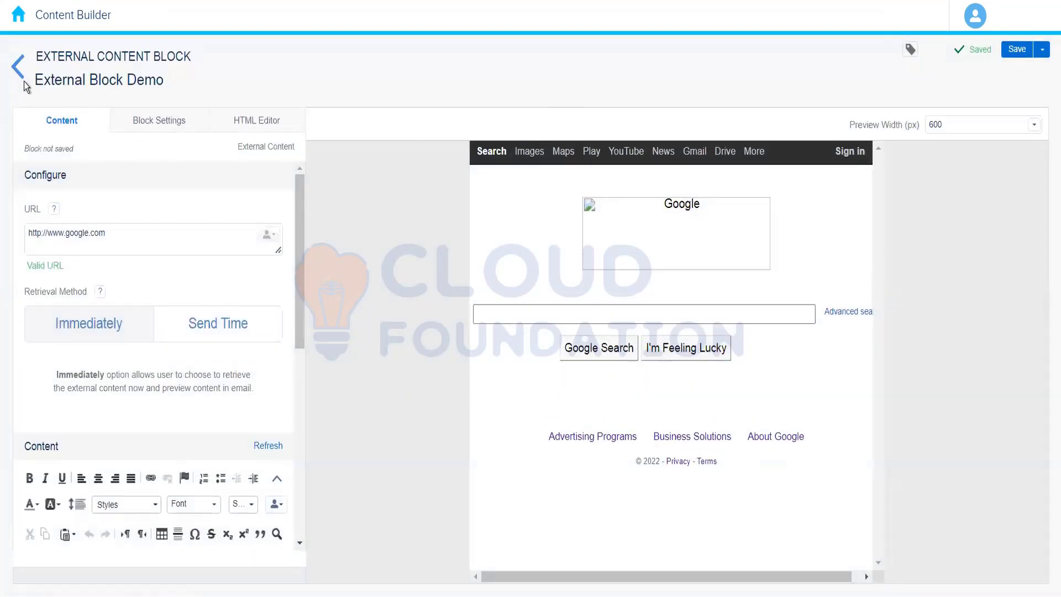
Step: Go back to the content list and create a new Layout content block
click(18, 68)
click(1027, 53)
mouse_move(984, 146)
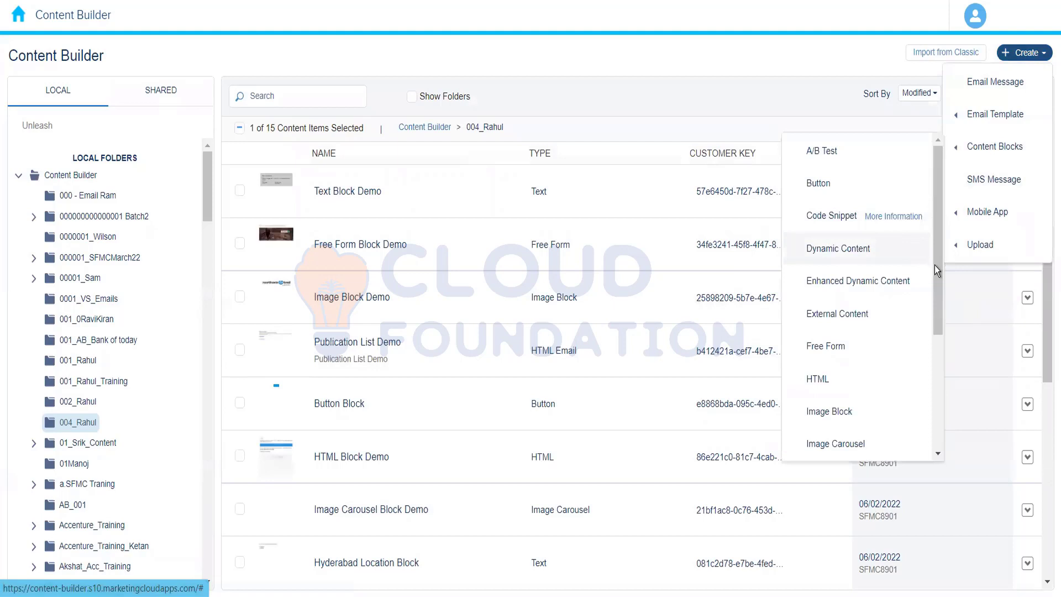
drag(935, 266, 917, 353)
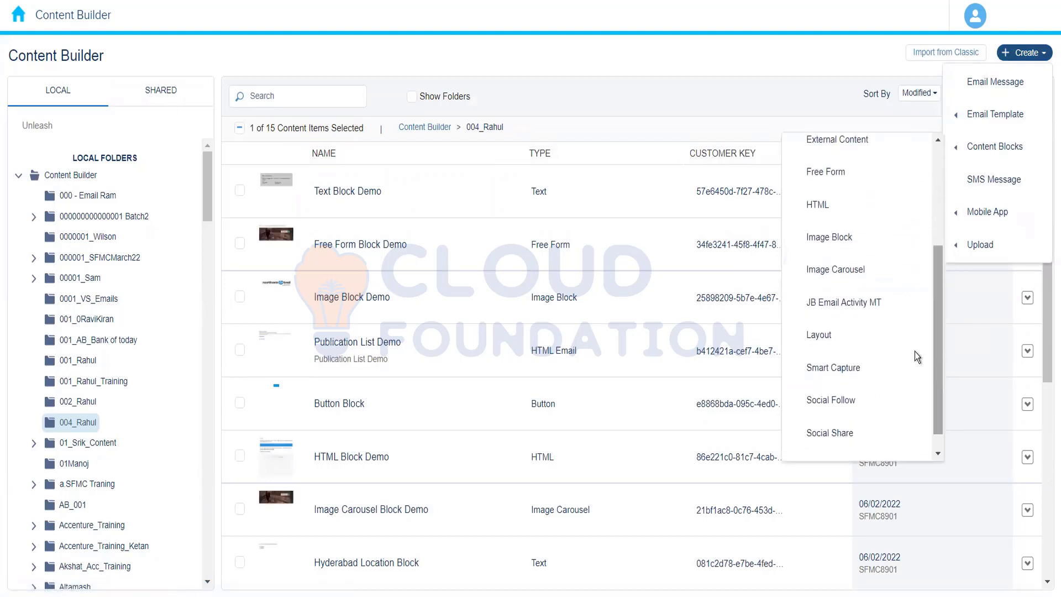
click(840, 338)
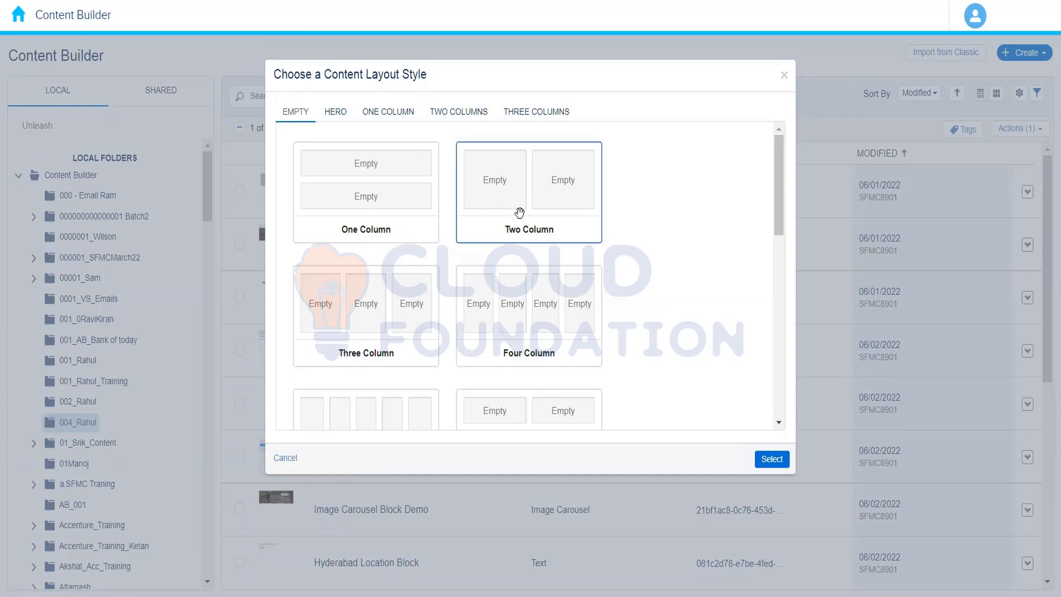
Step: Select the Two Column empty layout for the new block
click(561, 210)
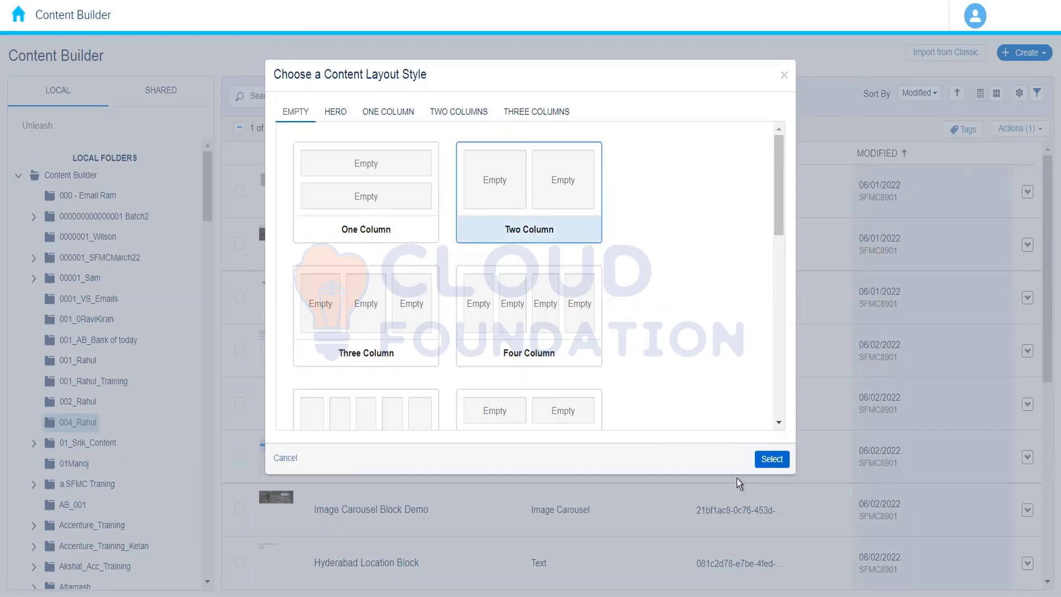
click(772, 460)
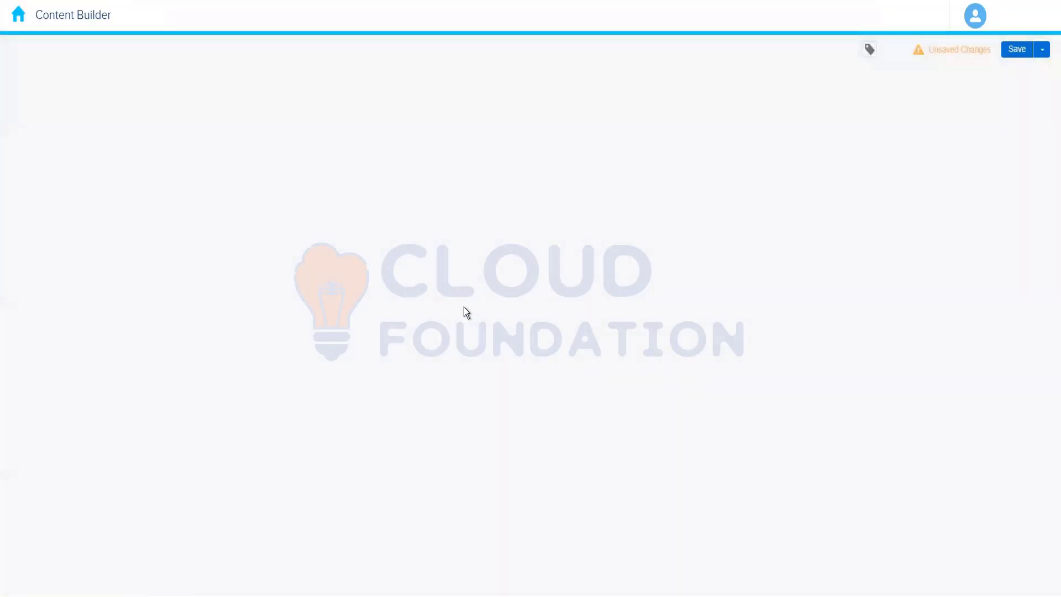
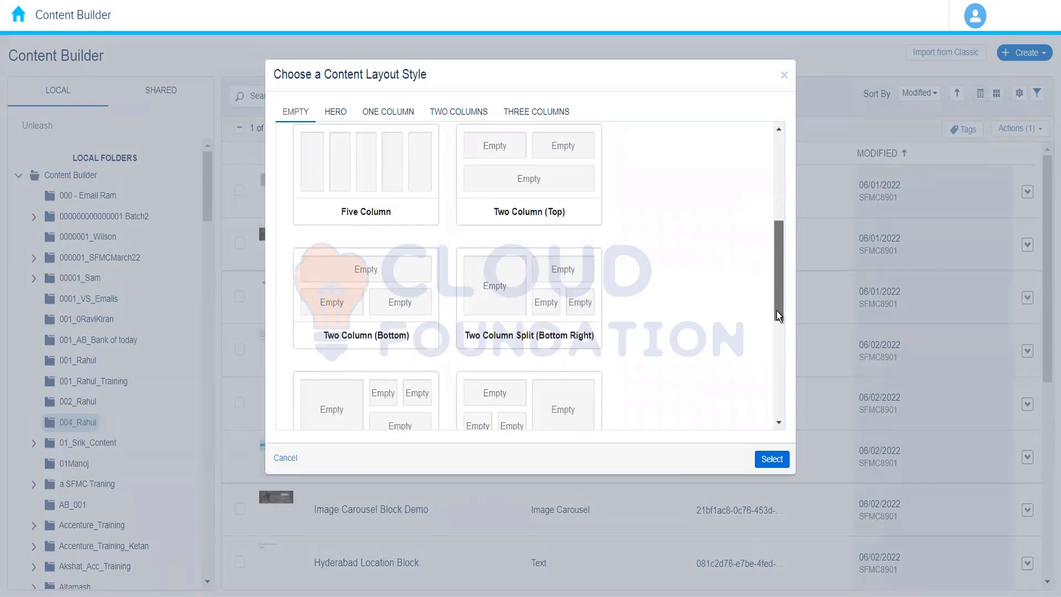
Step: Start a new layout from the One Column style card
drag(780, 189, 787, 96)
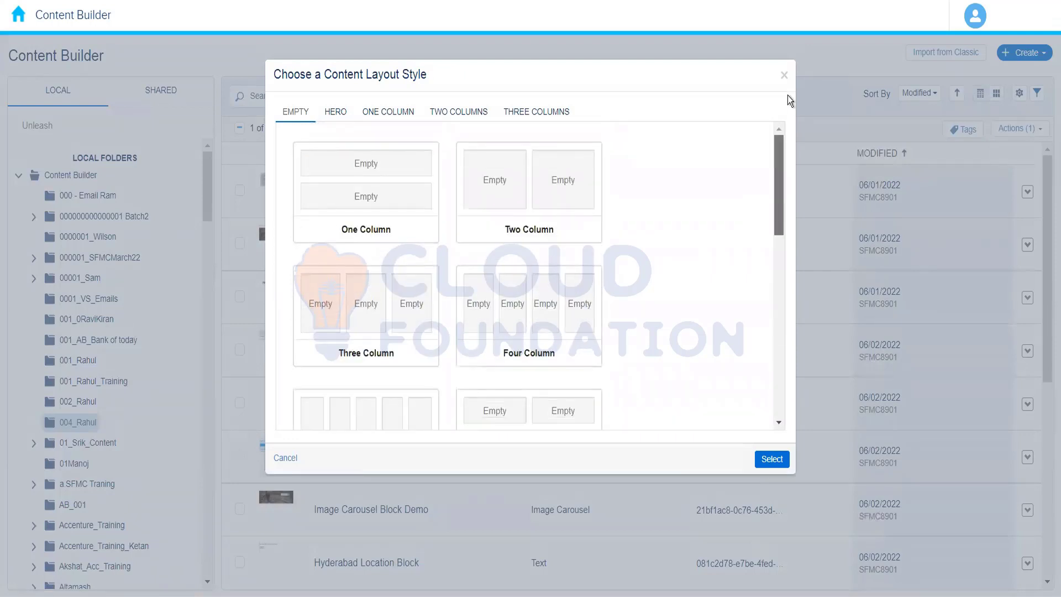
click(358, 226)
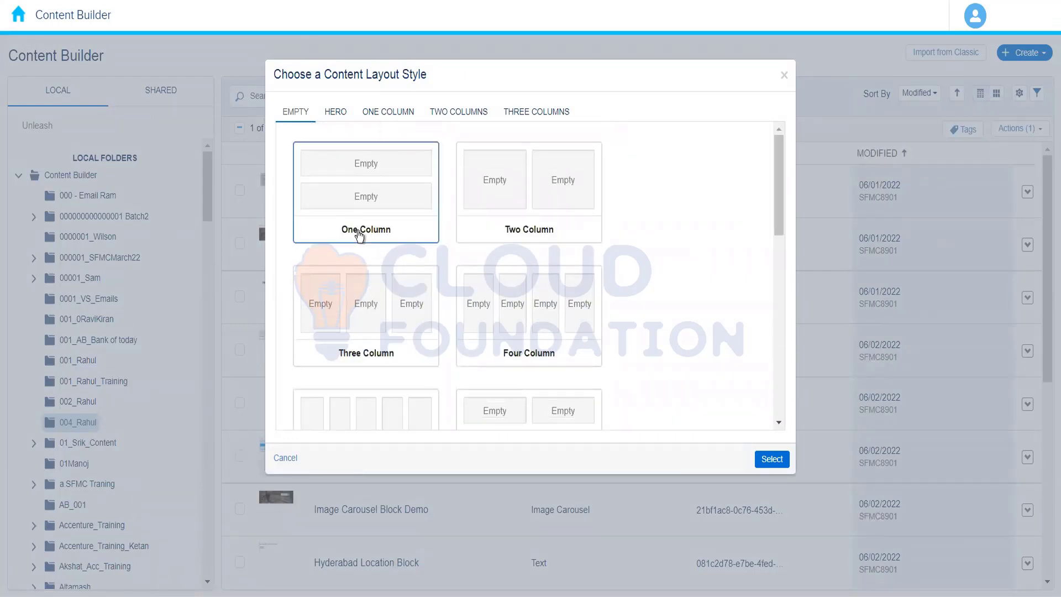
click(761, 460)
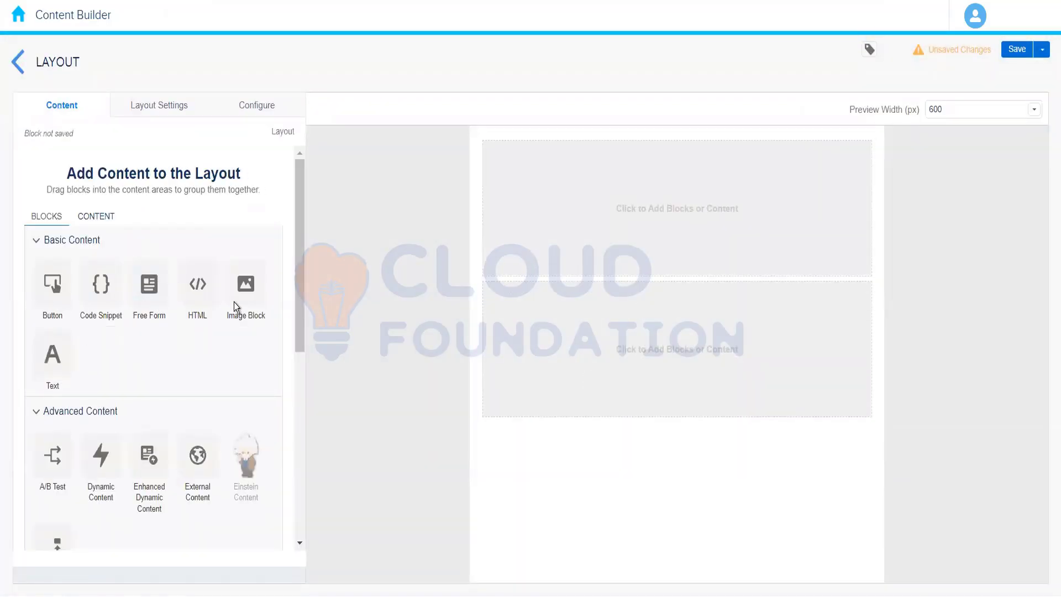
Step: Add an image block to the top area showing NTO White.png at 600x200px
drag(244, 295, 679, 240)
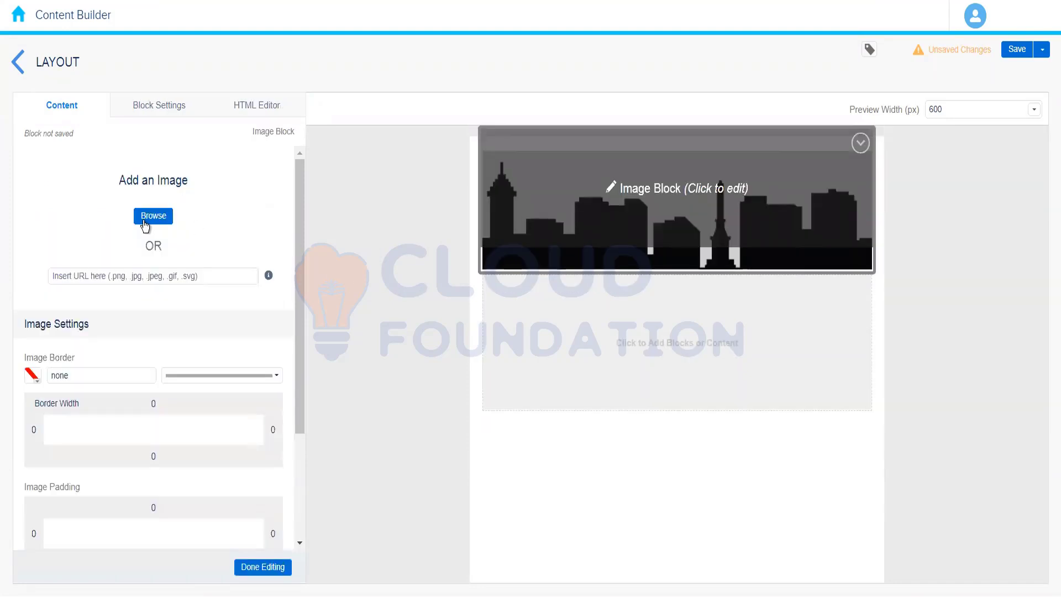
click(145, 223)
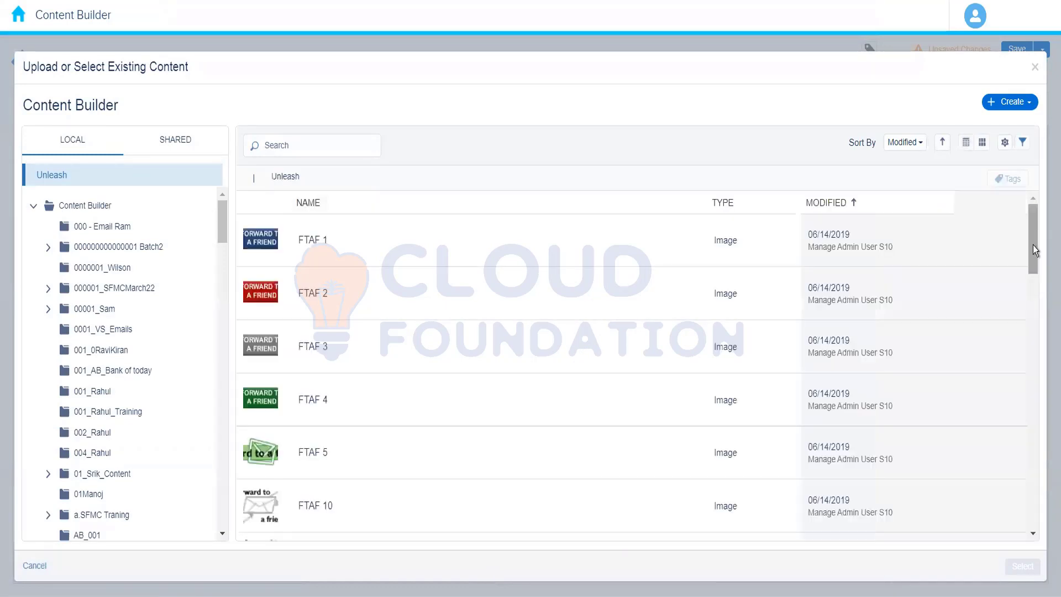
scroll(1029, 379, down, 2)
drag(1030, 379, 1026, 479)
scroll(1026, 479, down, 2)
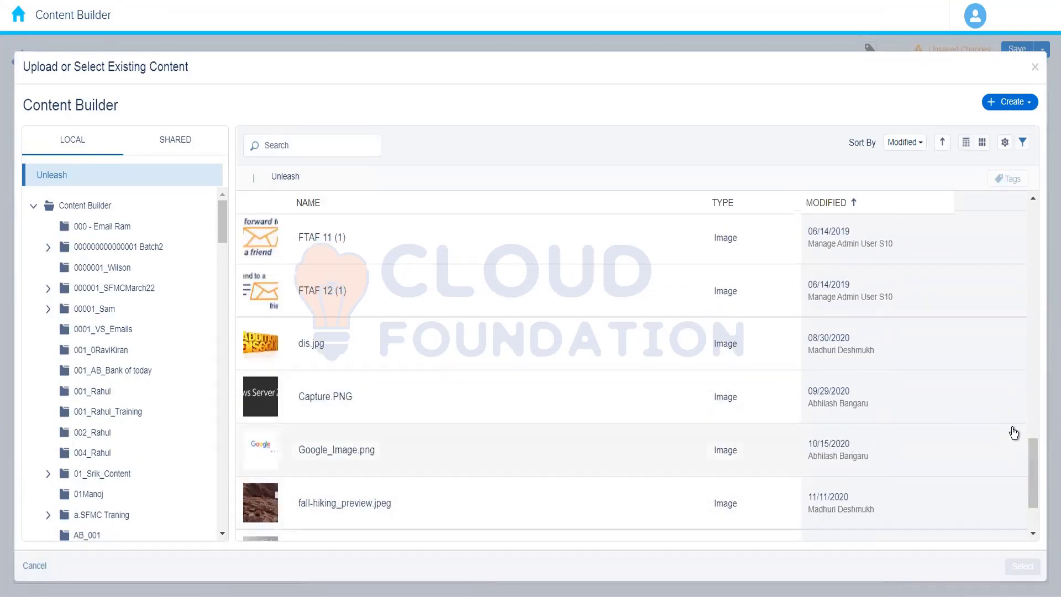
drag(1034, 472, 1037, 549)
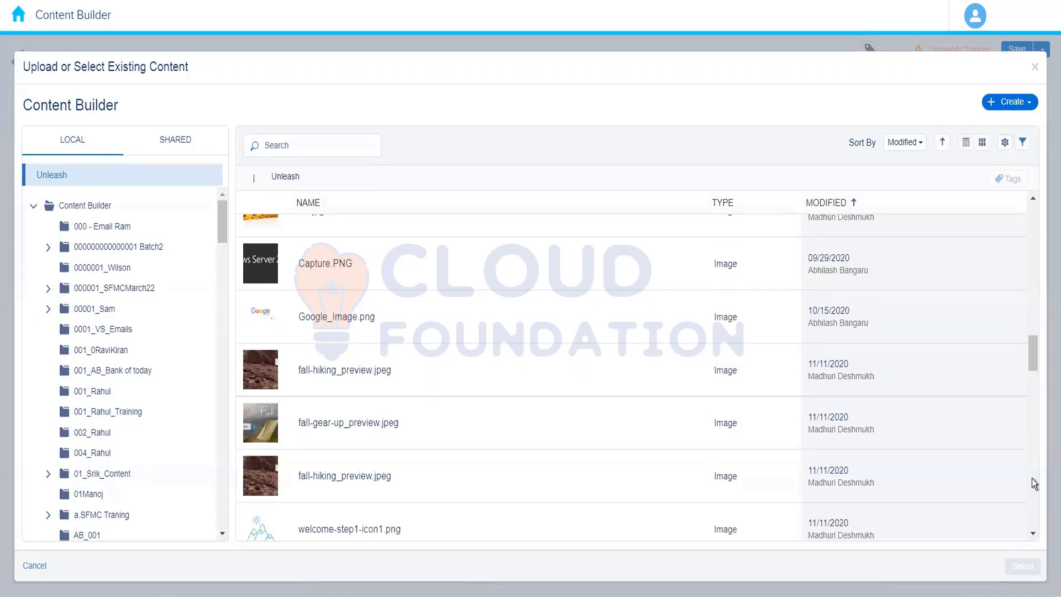
drag(1033, 362, 1041, 403)
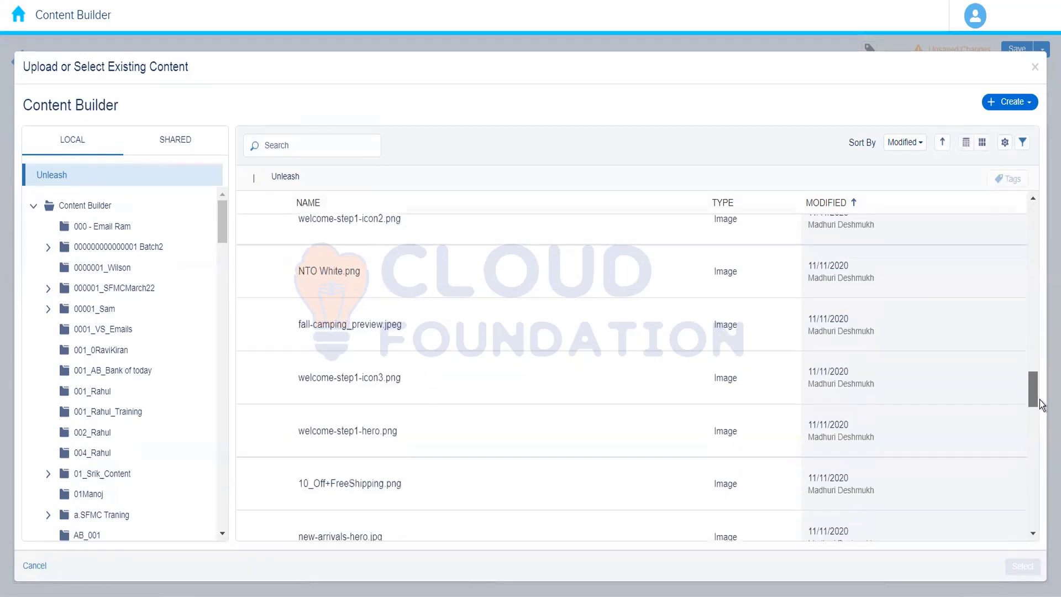
click(640, 274)
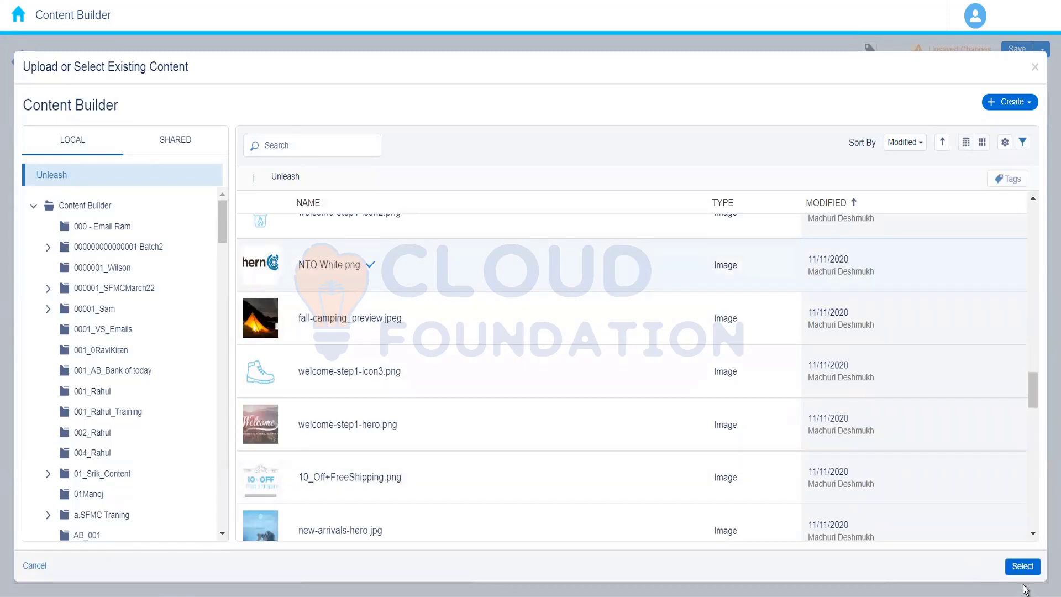
click(1022, 565)
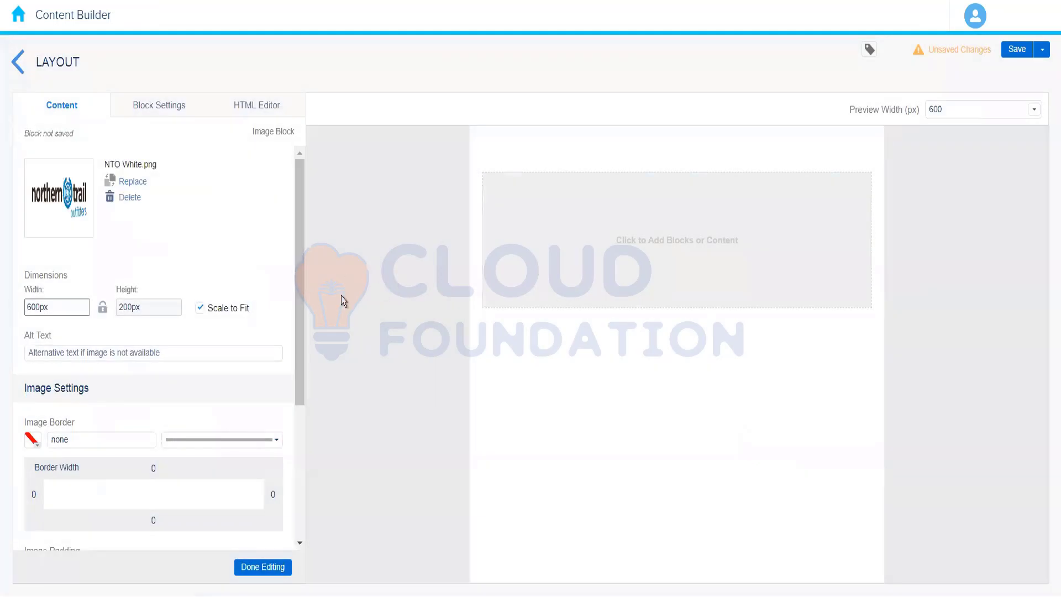
click(262, 567)
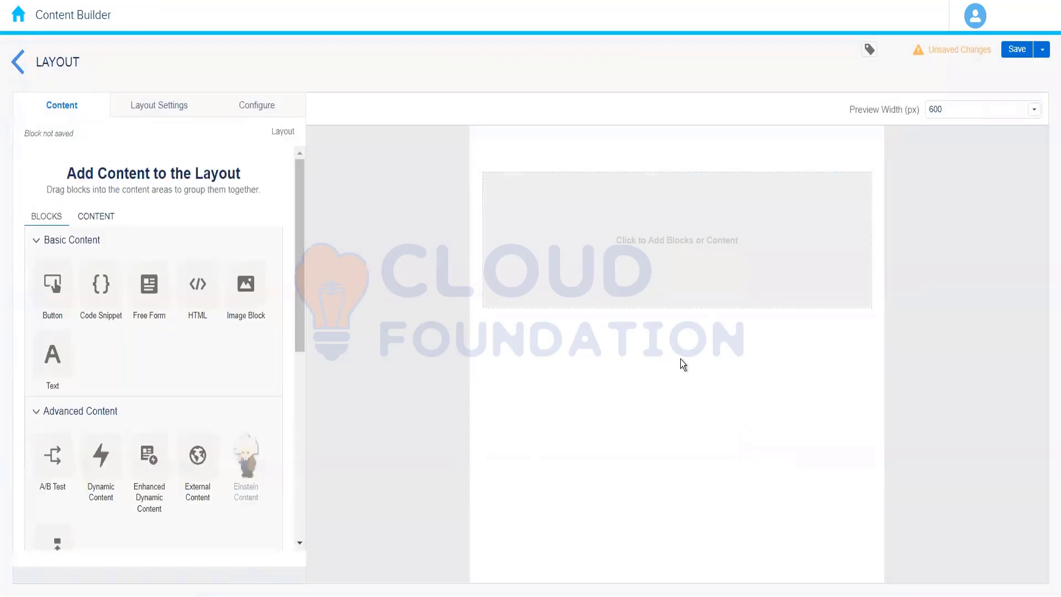
Step: Add a second image block showing welcome-step1-hero.png at 600x302px below the logo
click(642, 344)
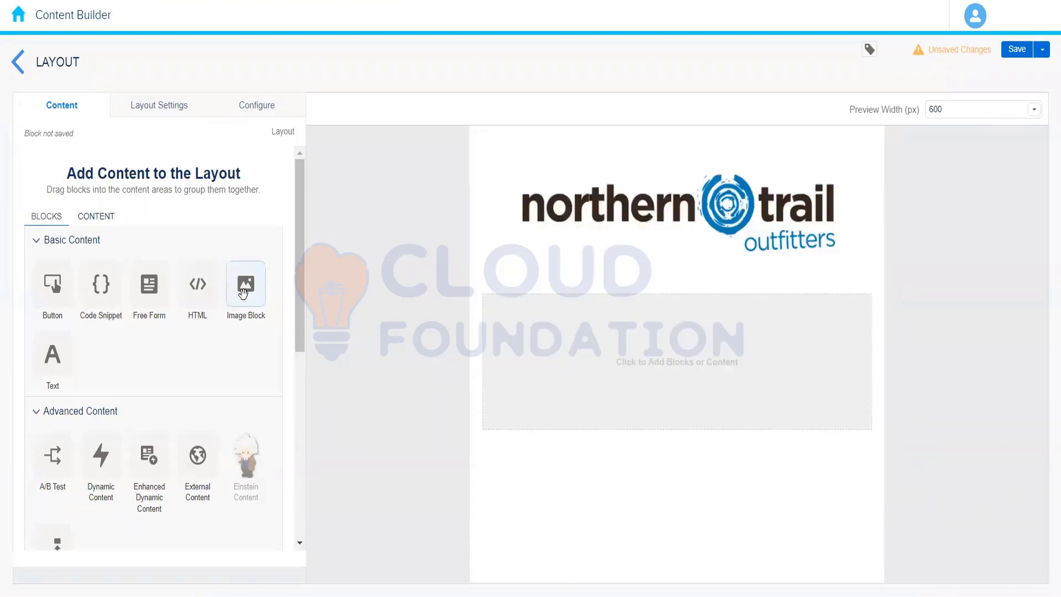
drag(246, 284, 602, 341)
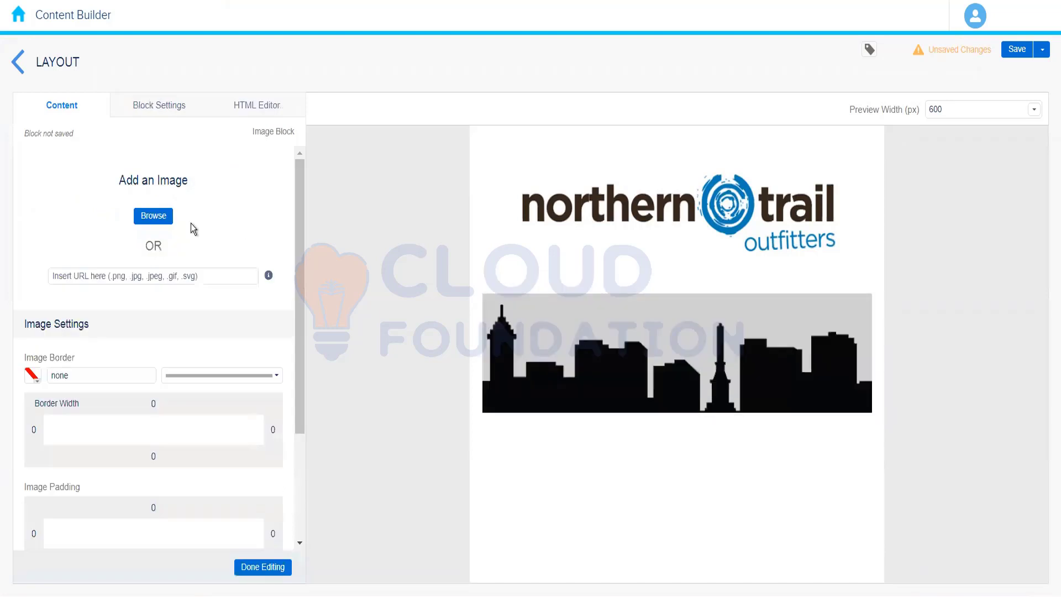
click(153, 216)
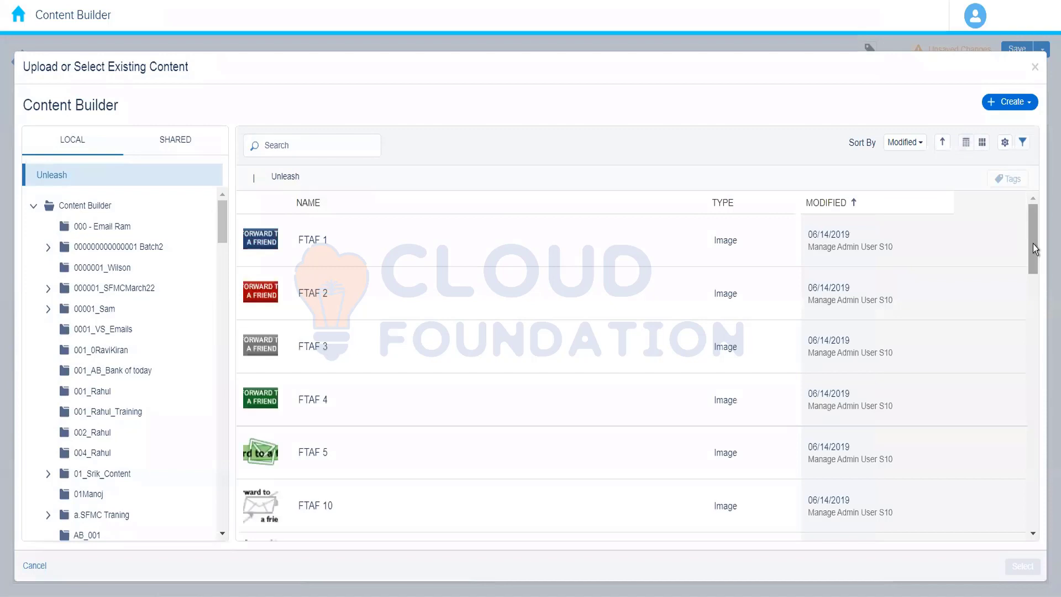
scroll(1033, 247, down, 10)
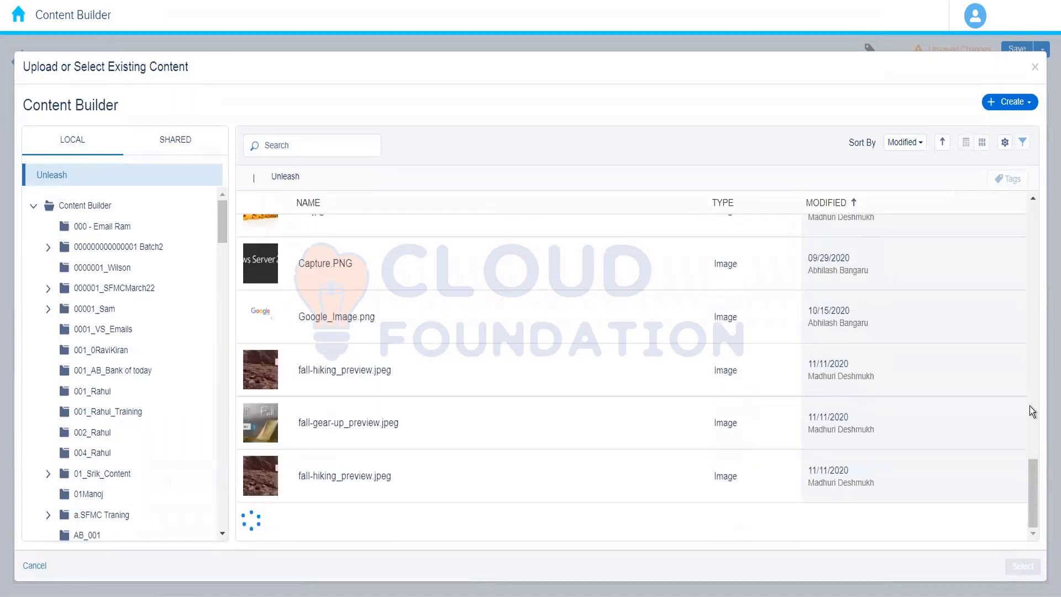
drag(1036, 356, 1036, 390)
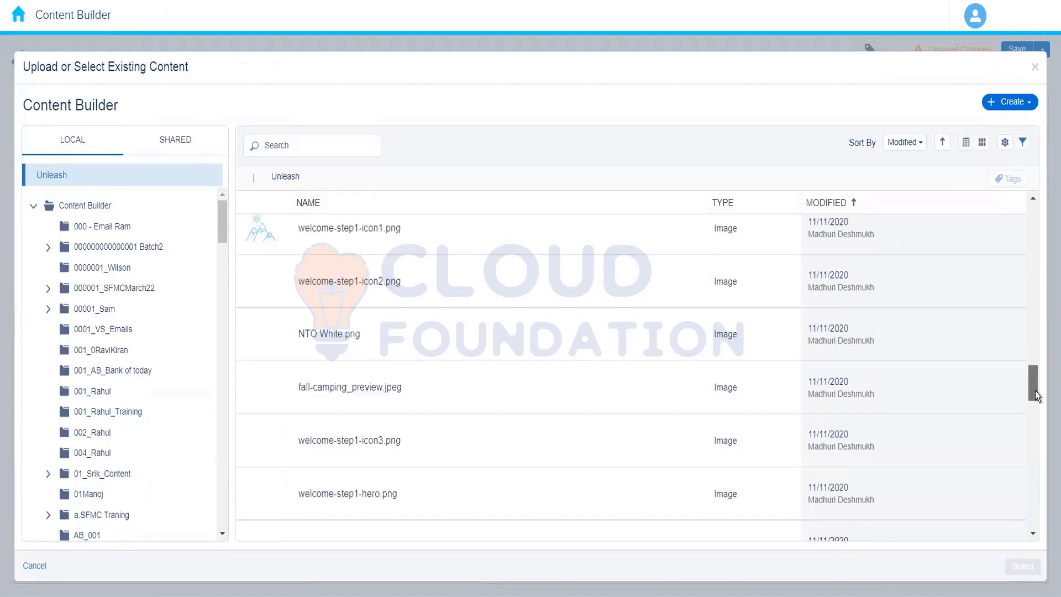
scroll(1036, 391, down, 1)
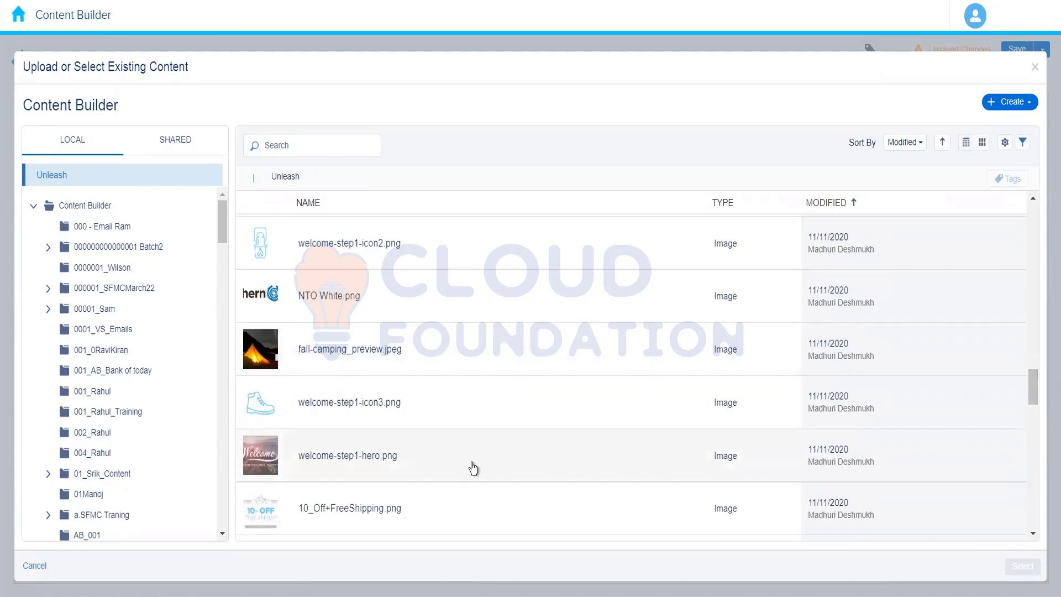
click(618, 468)
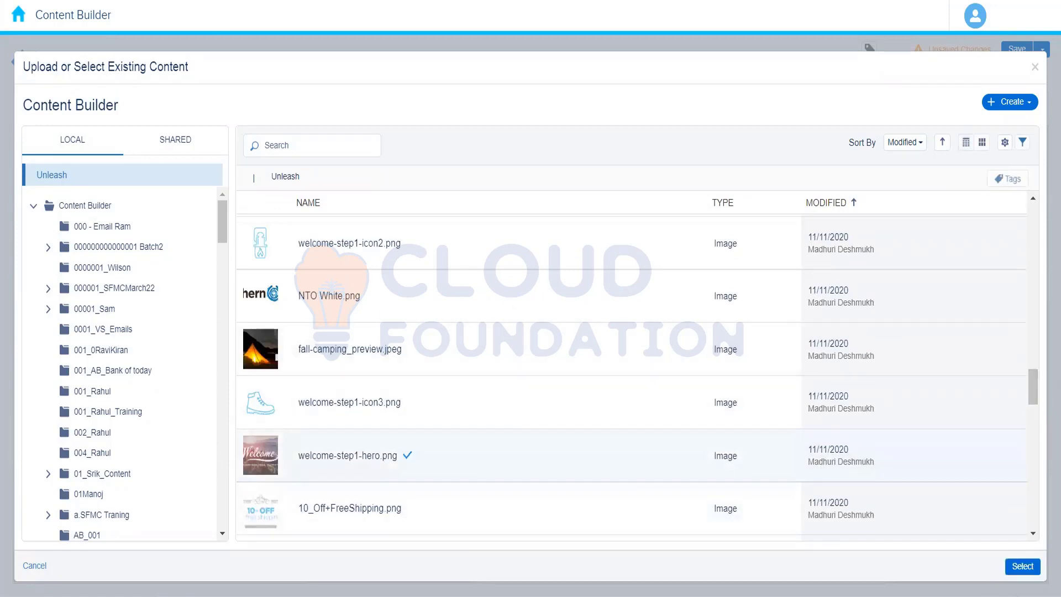
click(1022, 566)
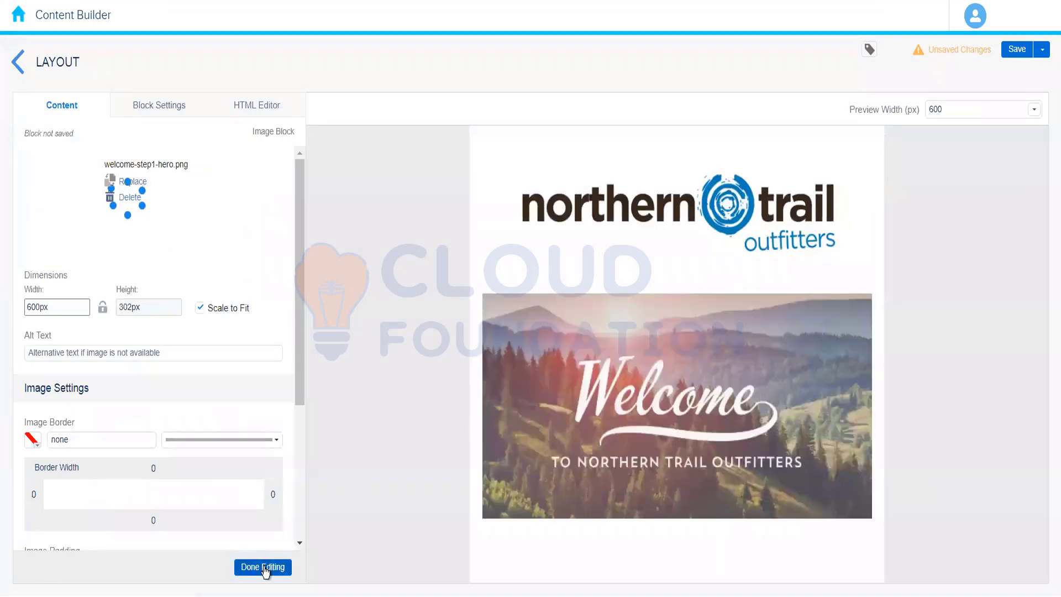
click(264, 567)
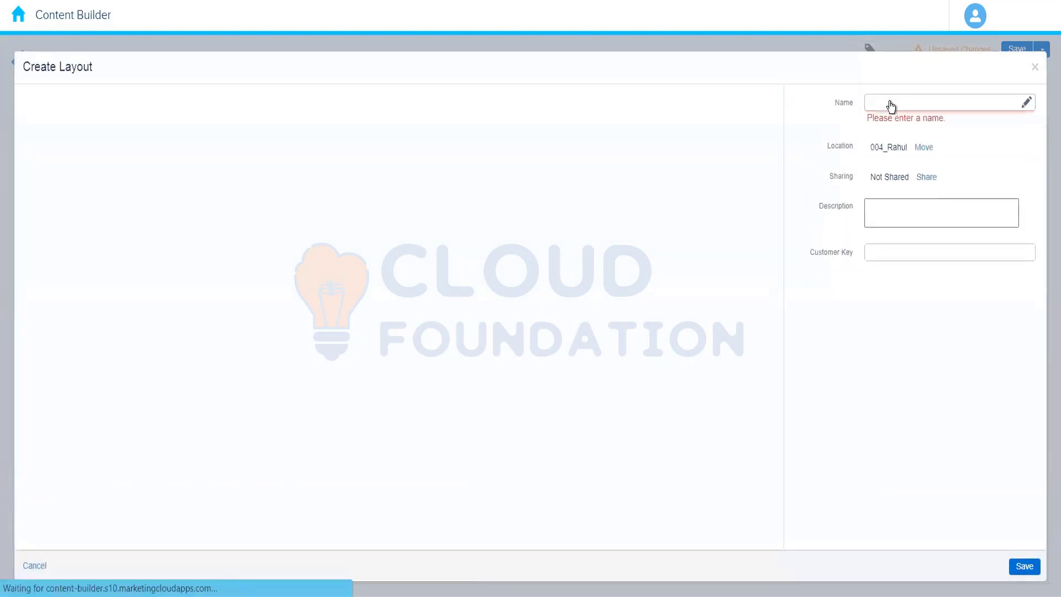
Step: Save the layout as 'Layout Demo' and return to the folder listing
click(891, 104)
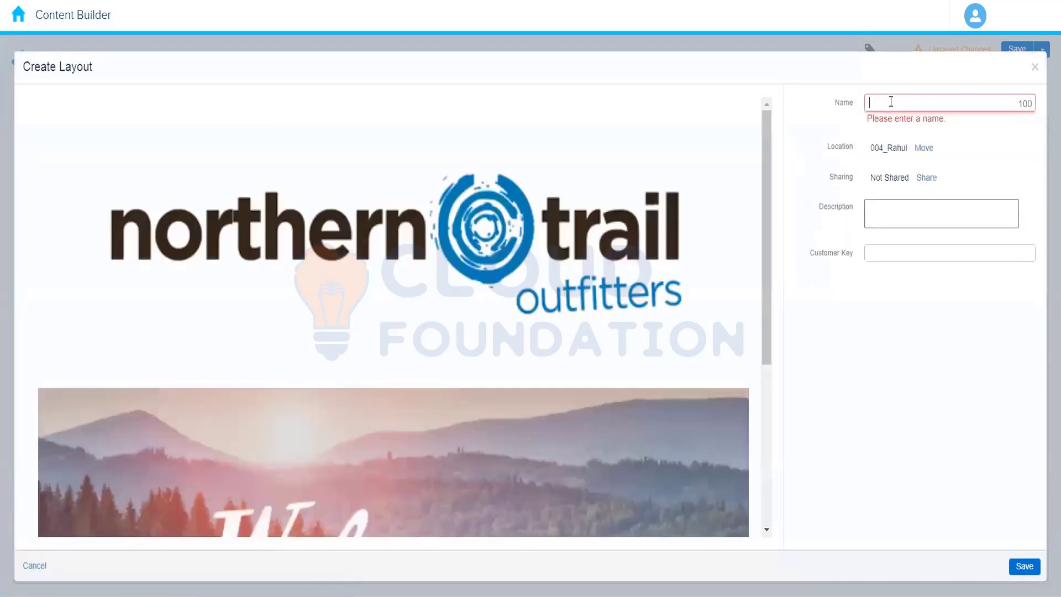
text(La)
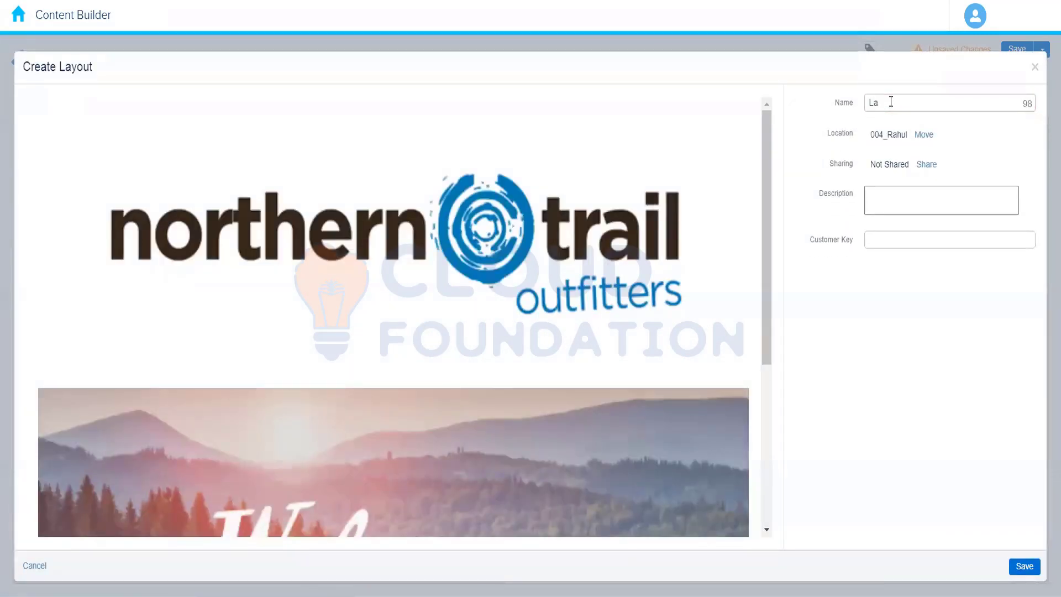
text(yout Demo)
click(1024, 567)
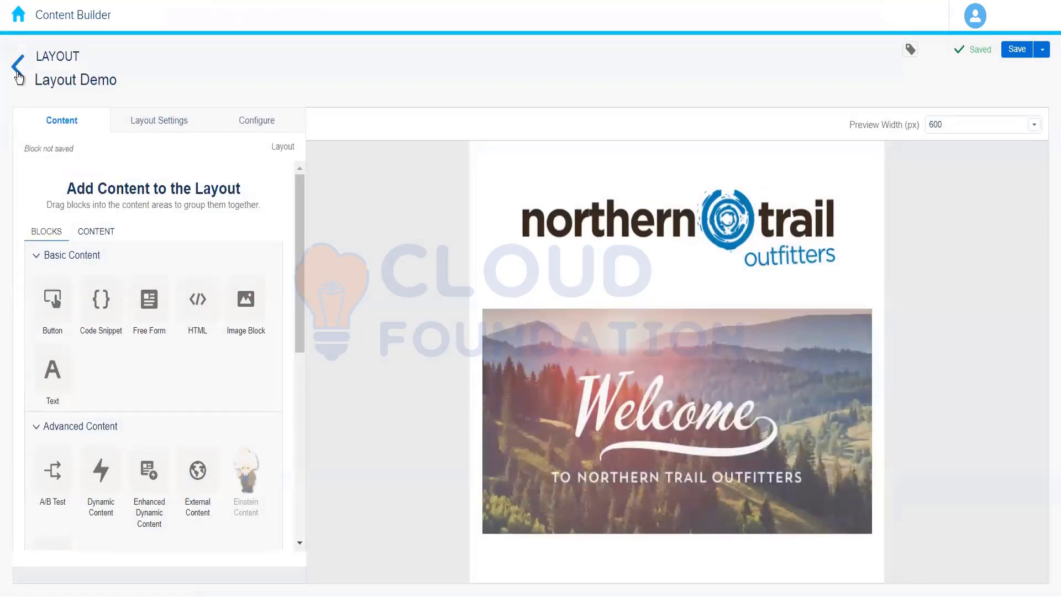
click(18, 66)
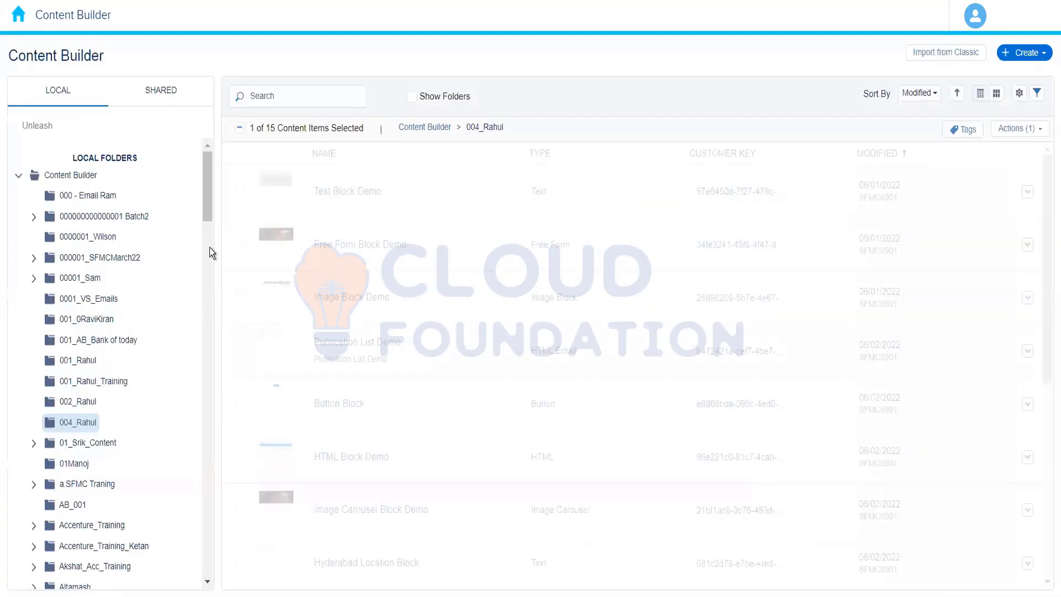
Step: Open the AB Test Content Demo email from the bottom of the 004_Rahul list
drag(204, 216, 207, 230)
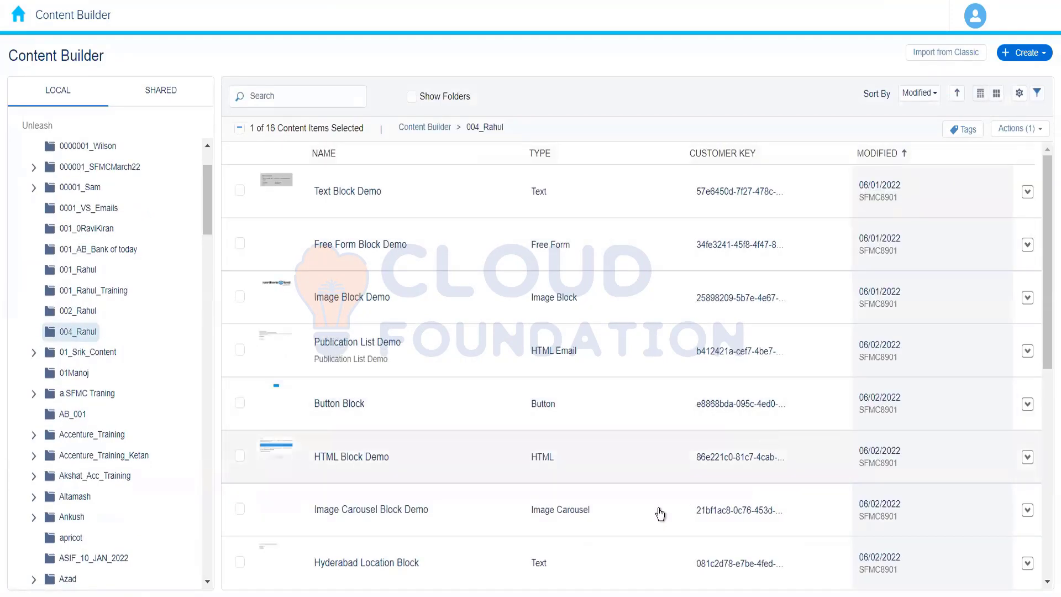
drag(1045, 381, 1047, 481)
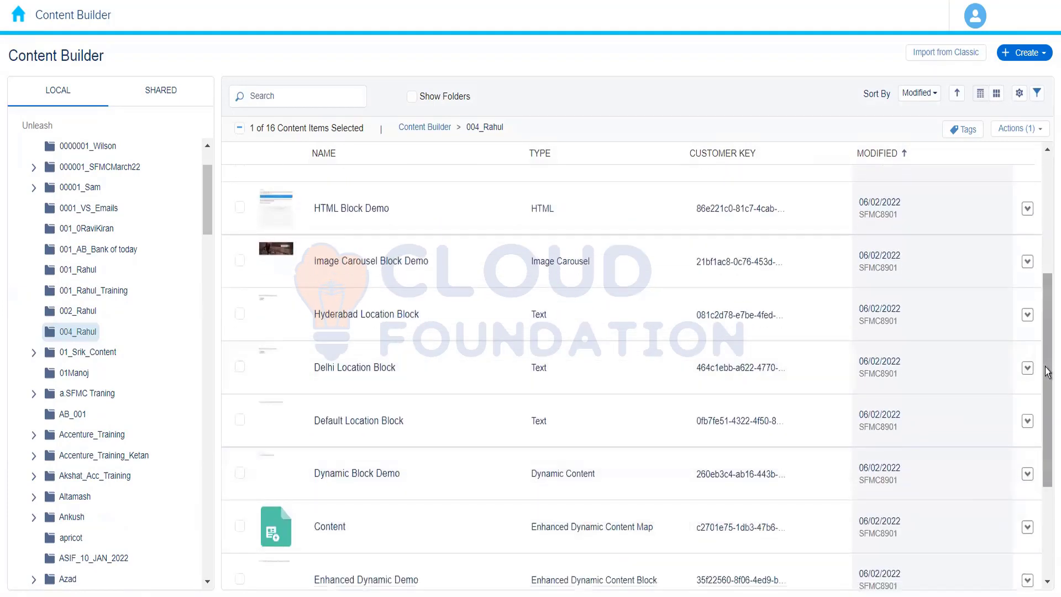
scroll(1046, 371, down, 4)
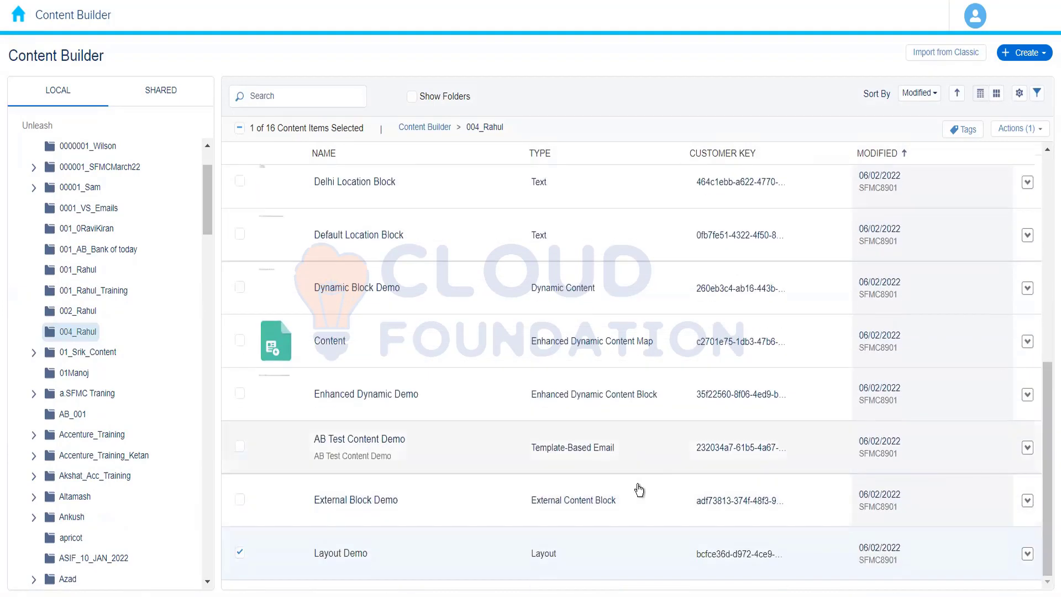
click(572, 458)
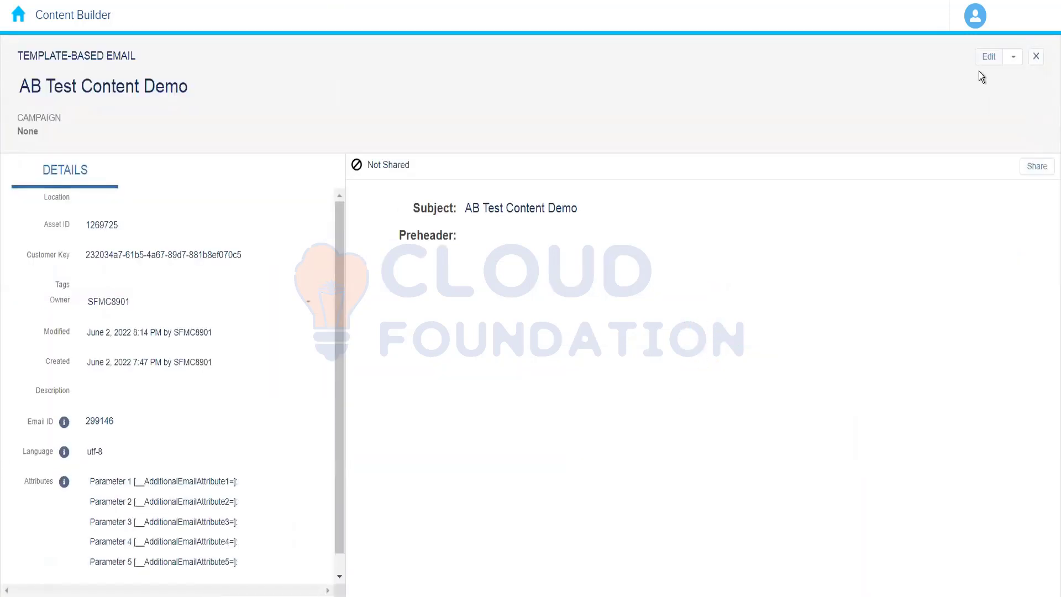
Step: Edit the email's content and delete its Lorem ipsum text block
click(989, 56)
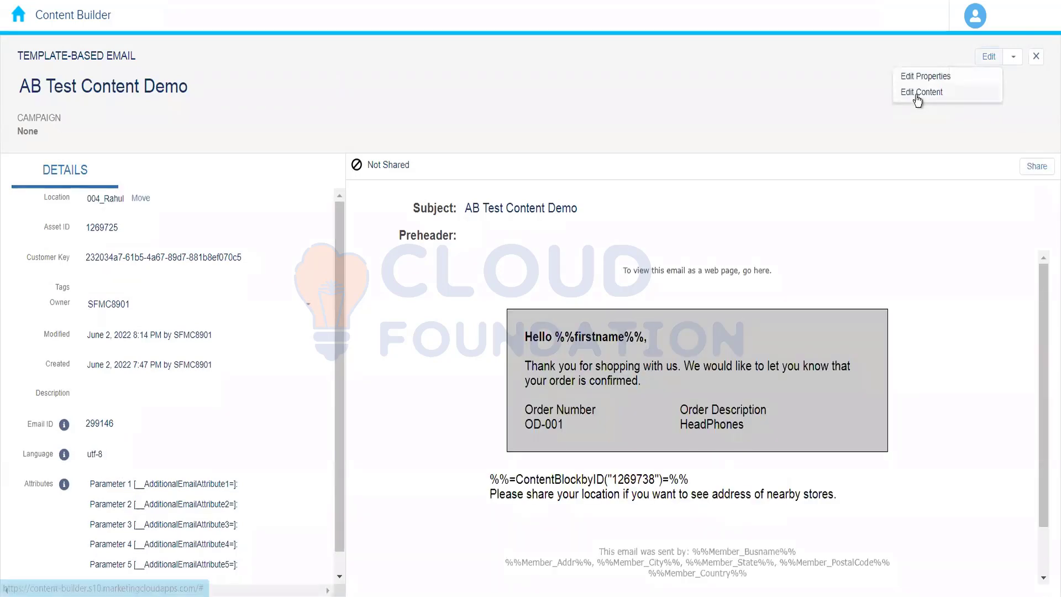
click(916, 101)
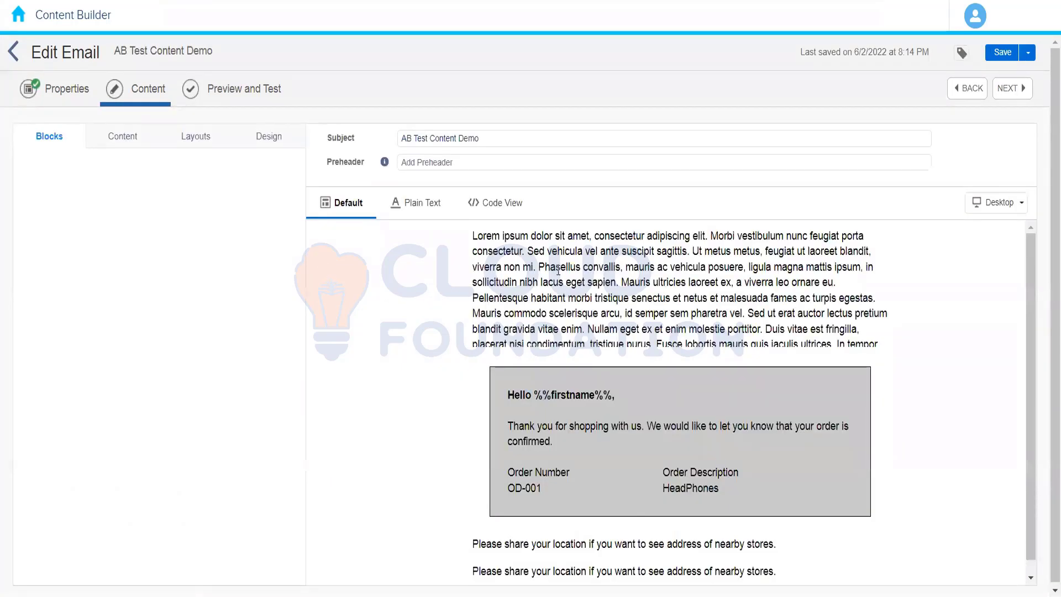
click(877, 258)
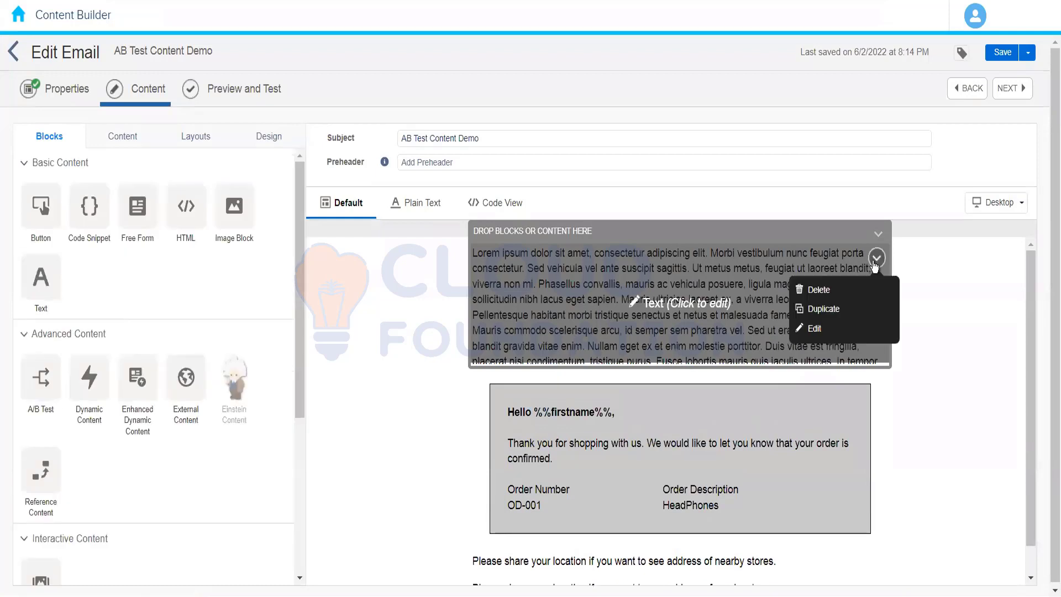
click(882, 290)
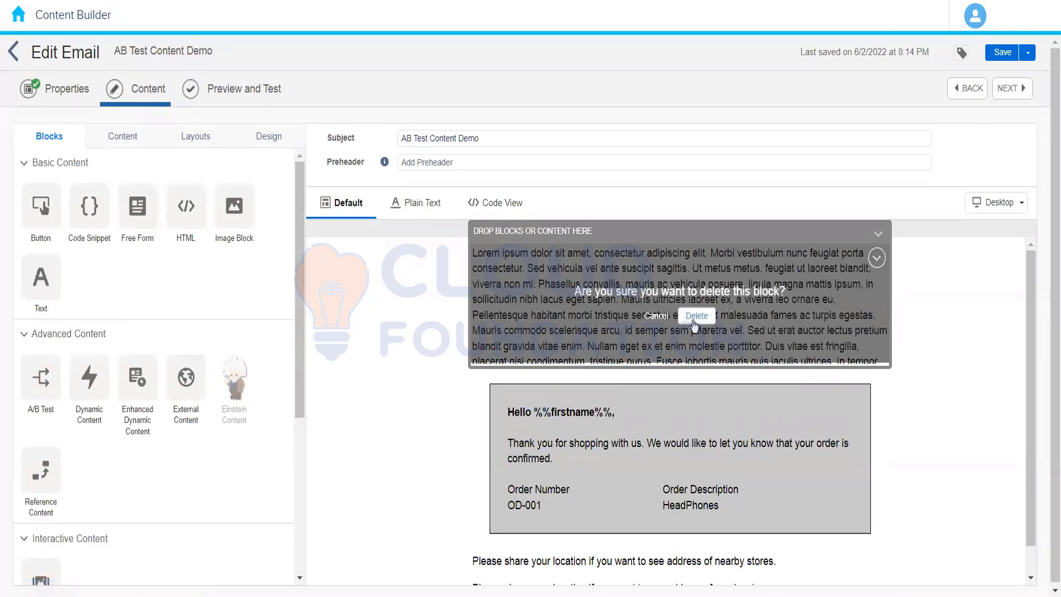
click(696, 316)
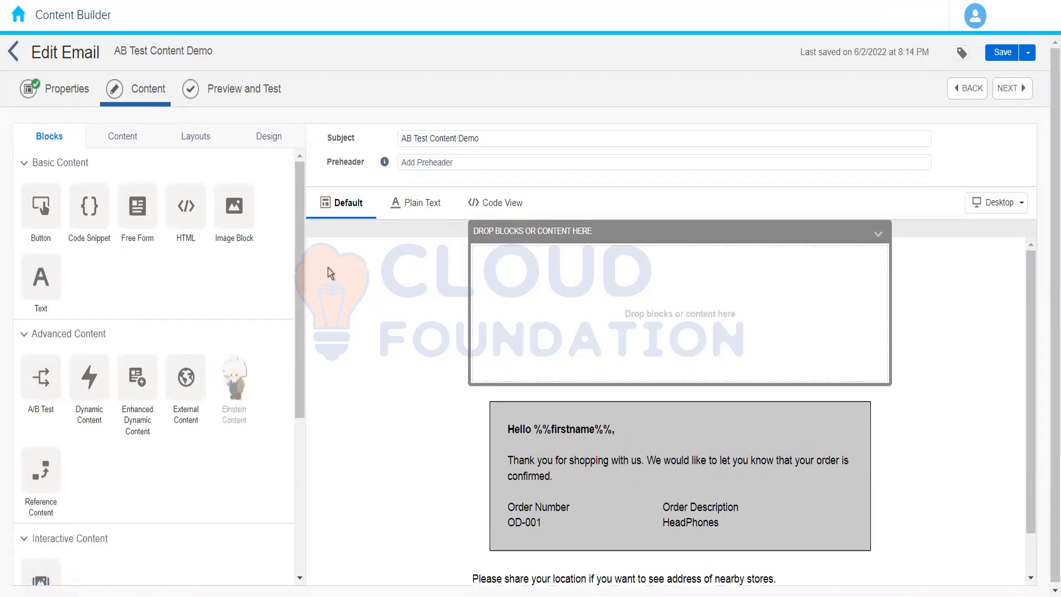
Step: Drop the saved Layout Demo into the email's empty area and review the preview
click(114, 145)
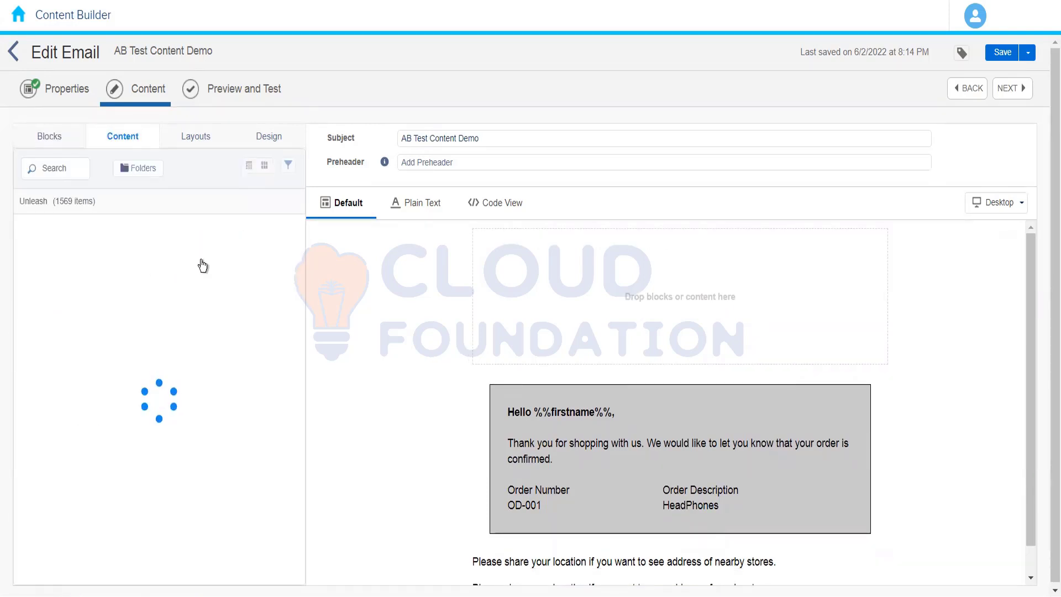
drag(171, 268, 552, 267)
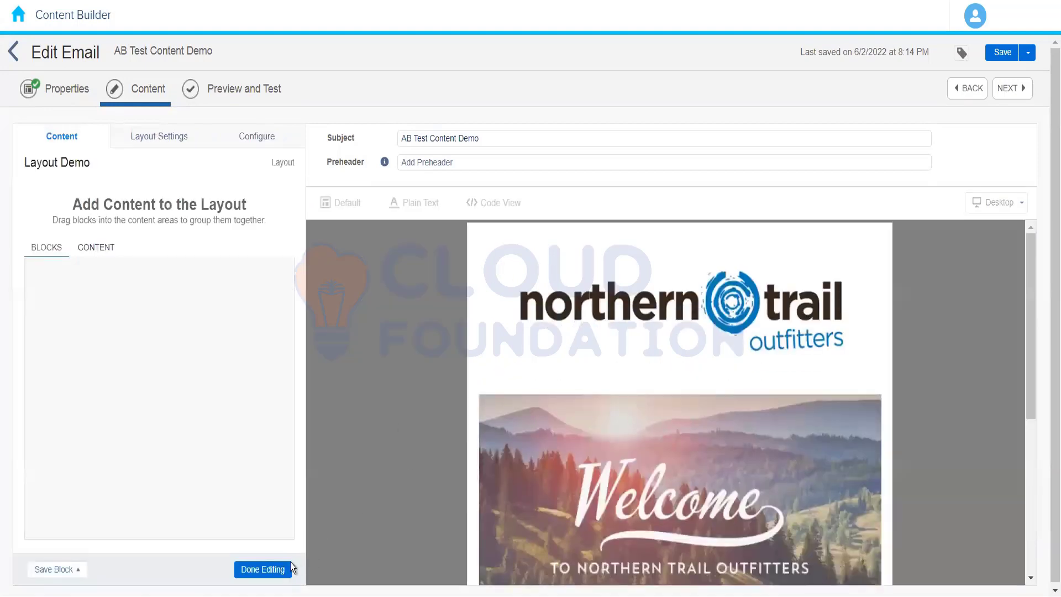
click(283, 570)
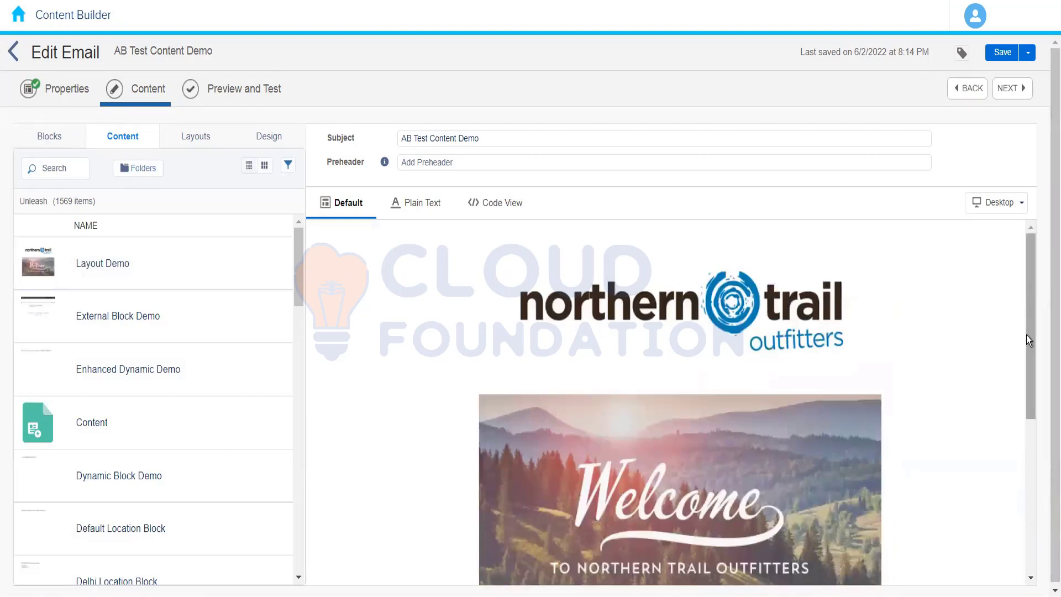
mouse_move(1027, 335)
mouse_down()
mouse_move(1017, 432)
mouse_move(1027, 330)
mouse_up()
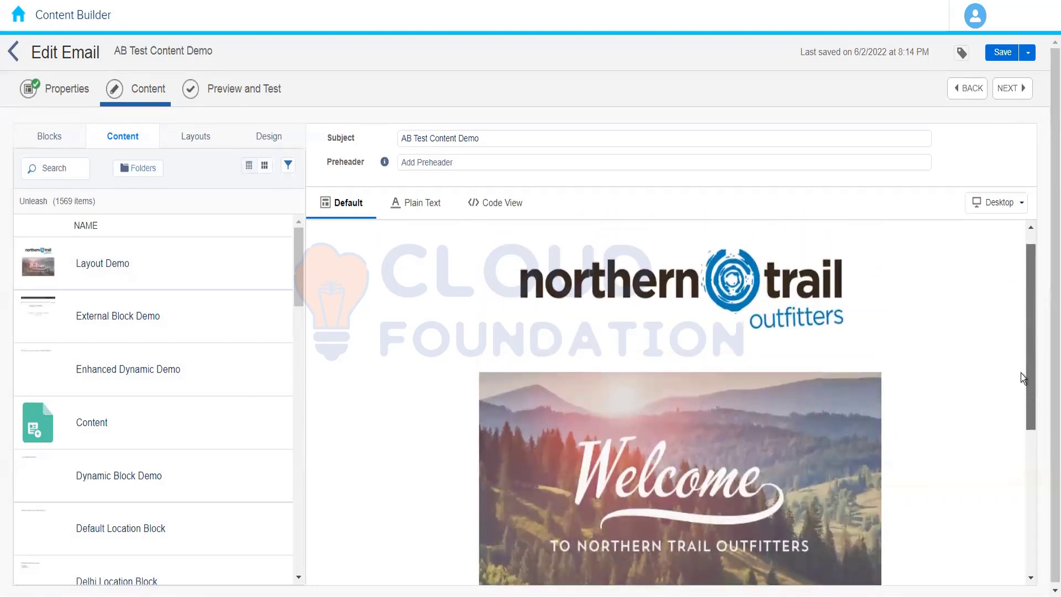
scroll(1020, 381, down, 2)
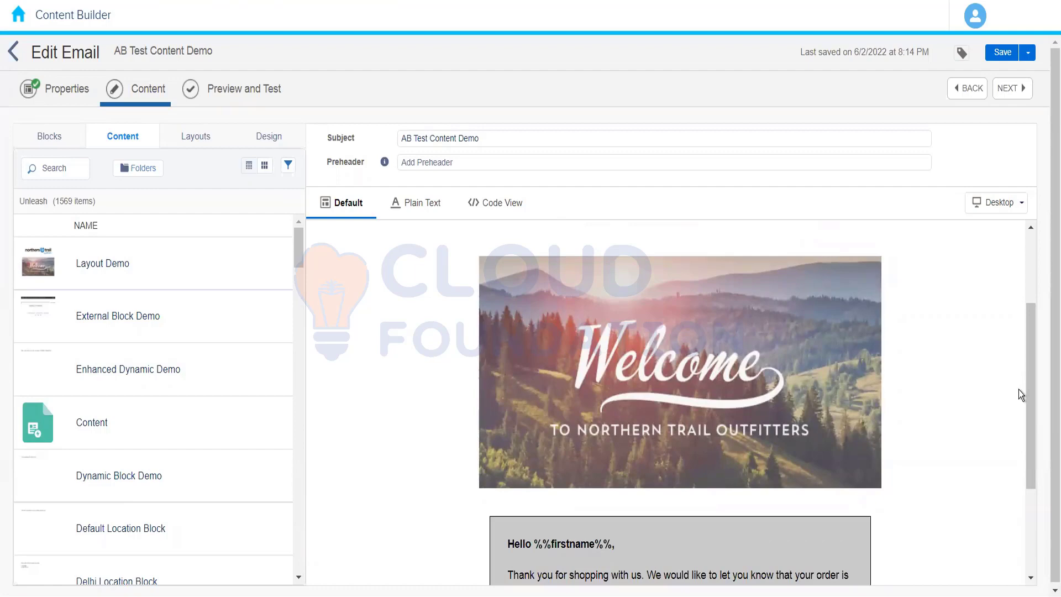
drag(1027, 393, 1021, 207)
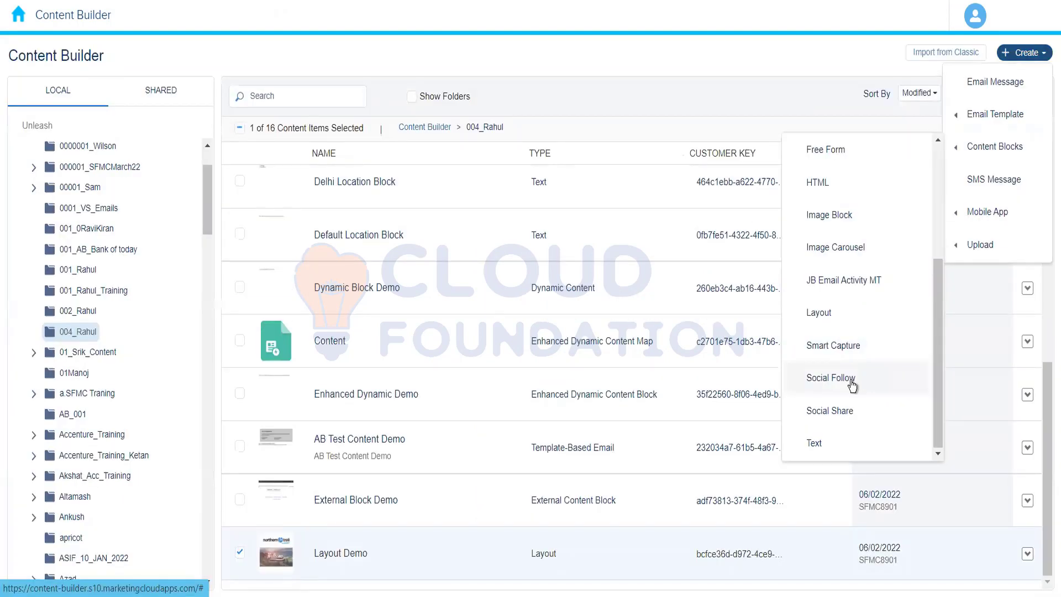
Step: Create a new Social Follow content block from the Content Blocks menu
click(851, 379)
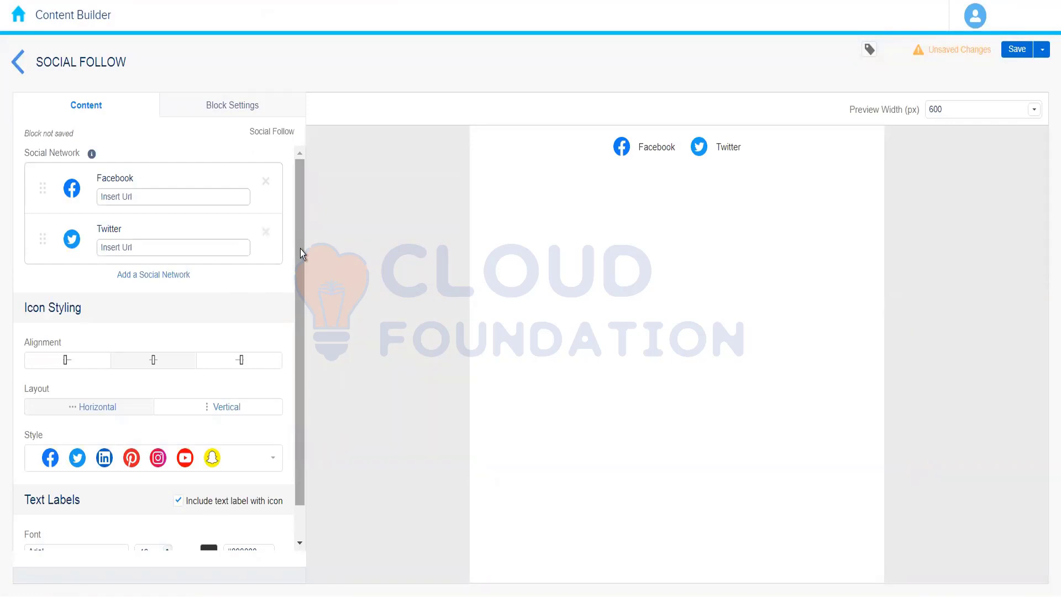
click(169, 280)
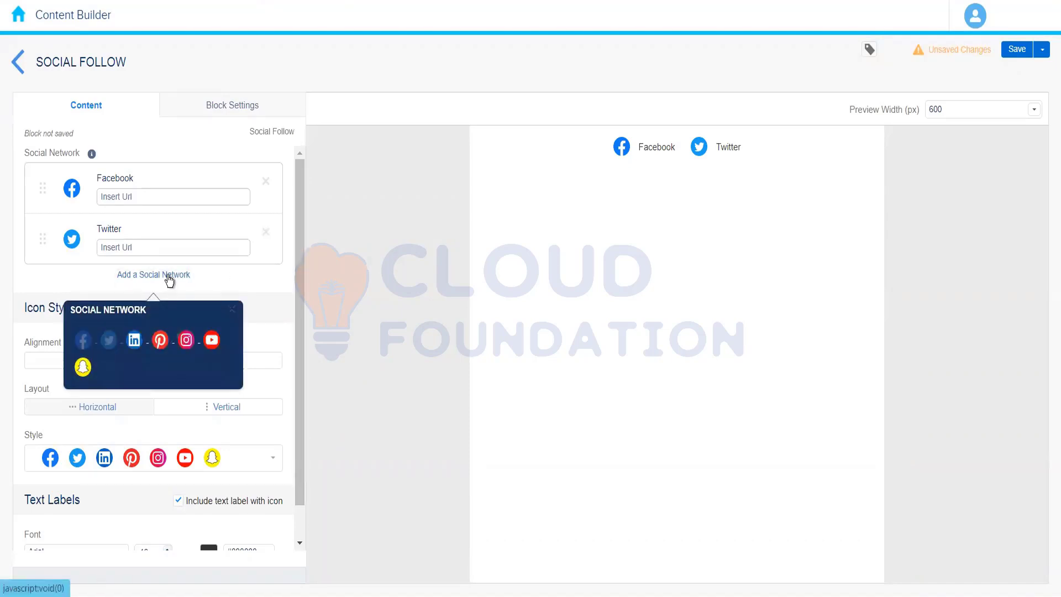
click(134, 340)
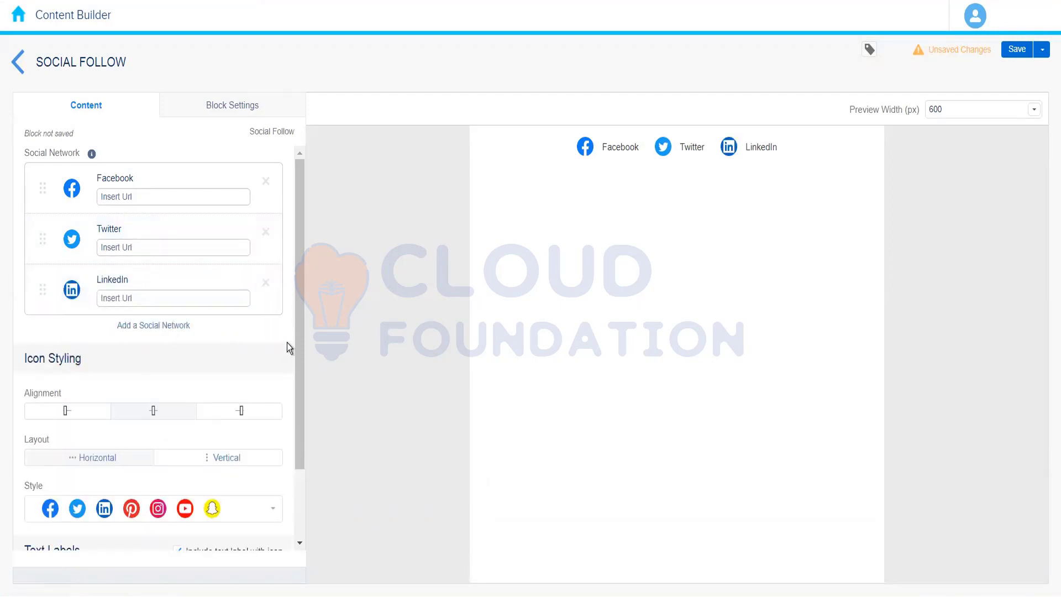
click(138, 197)
click(137, 197)
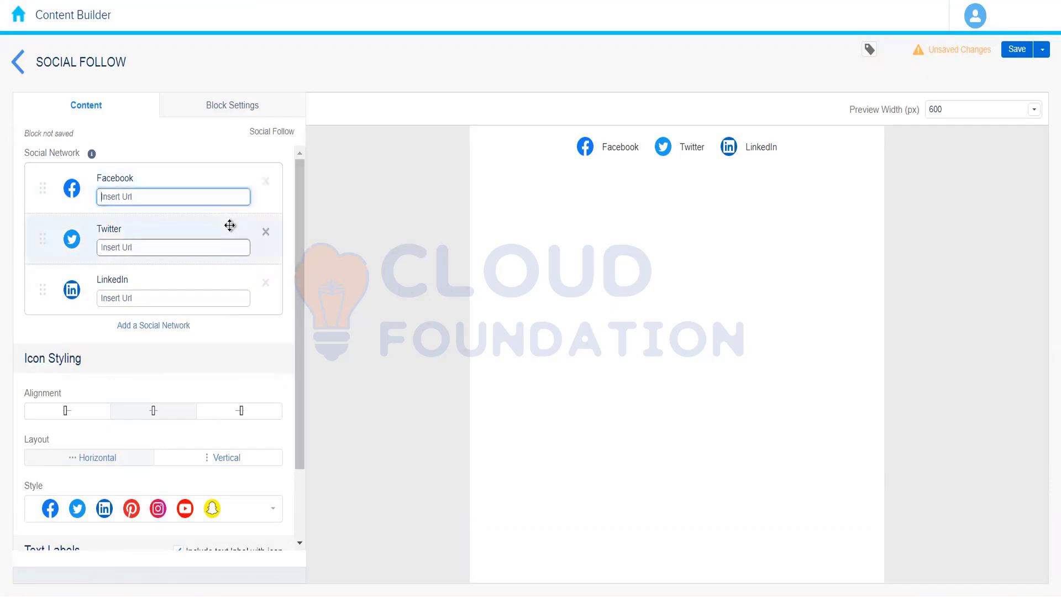
text(www.facebo)
text(ok.com/nto)
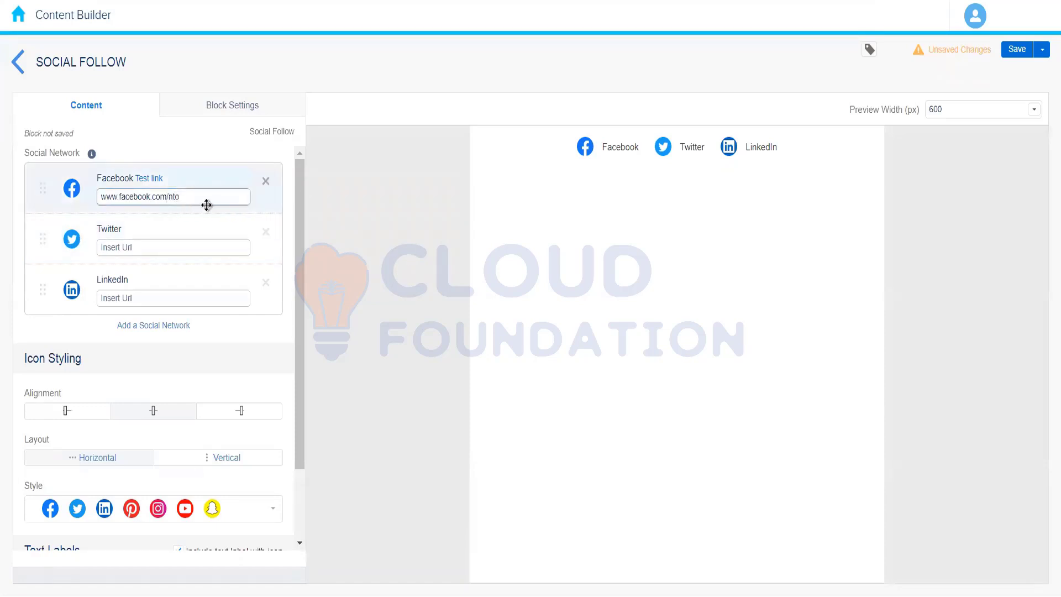
click(271, 201)
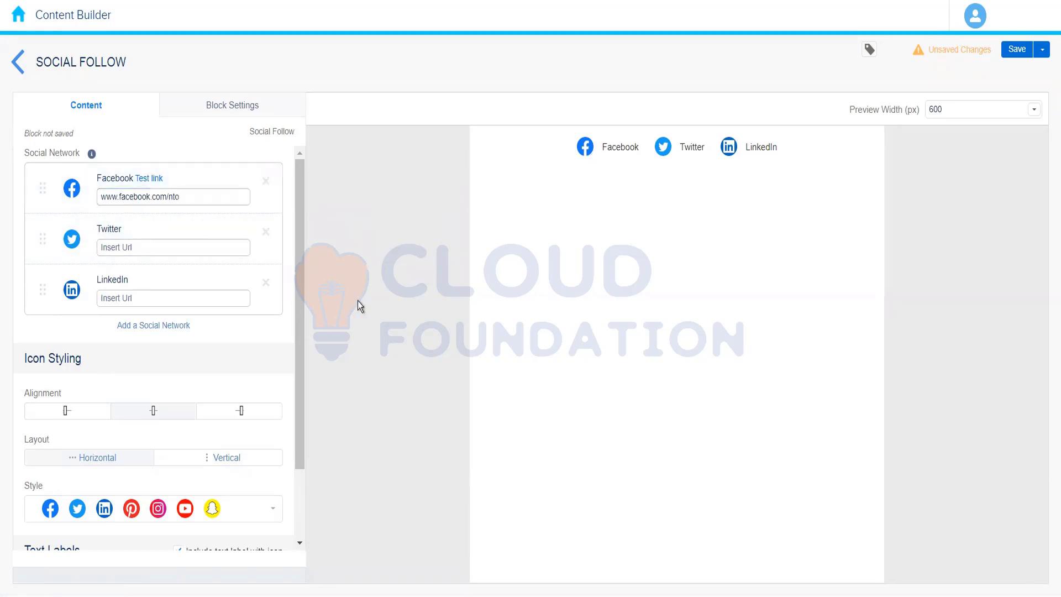
Step: Add Pinterest and Instagram to the Social Follow networks
drag(297, 335, 297, 377)
click(175, 274)
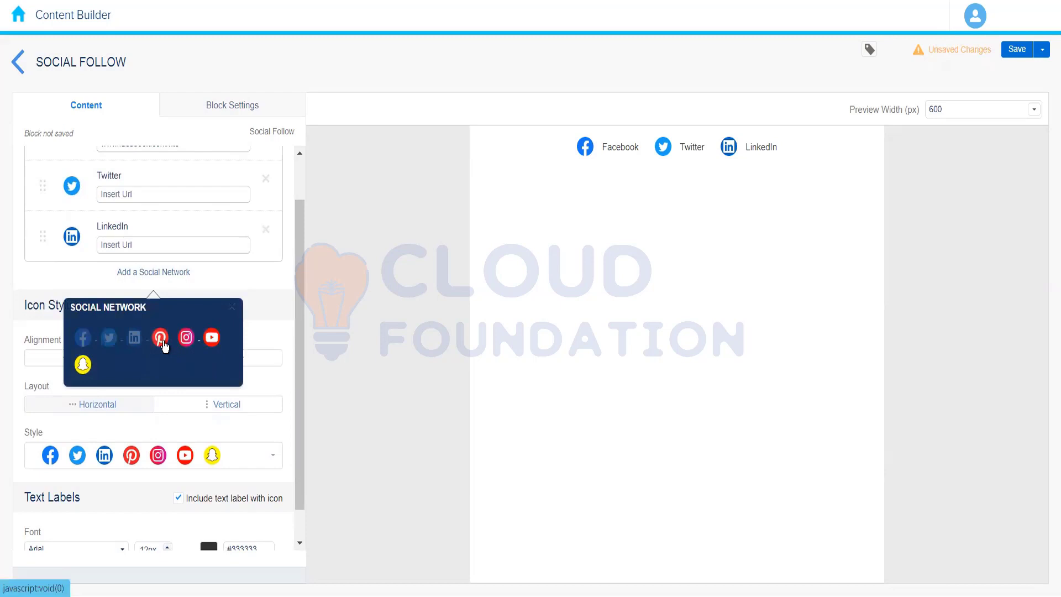
click(160, 338)
click(166, 325)
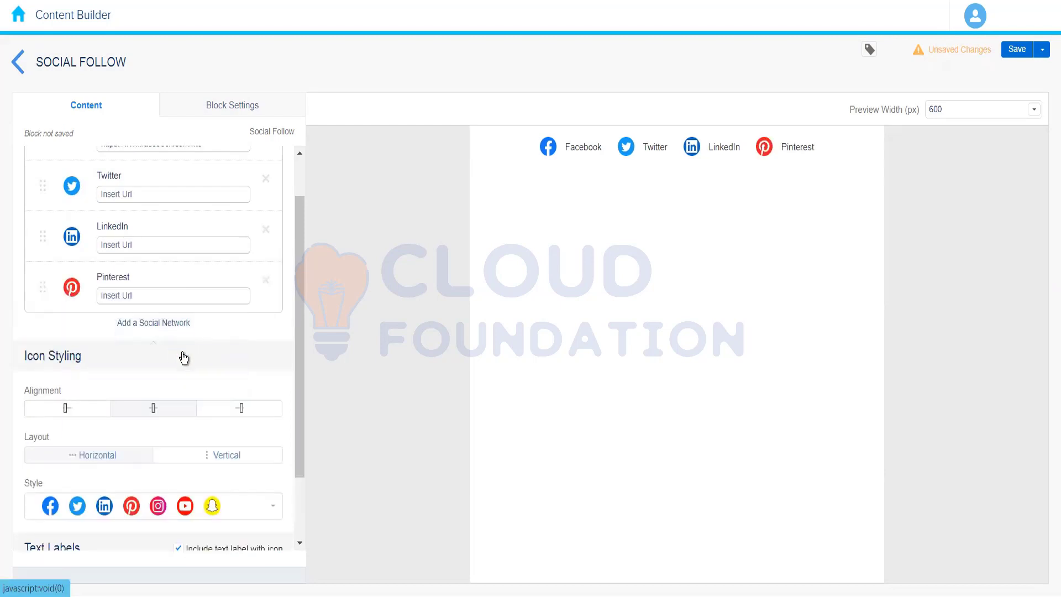
click(188, 388)
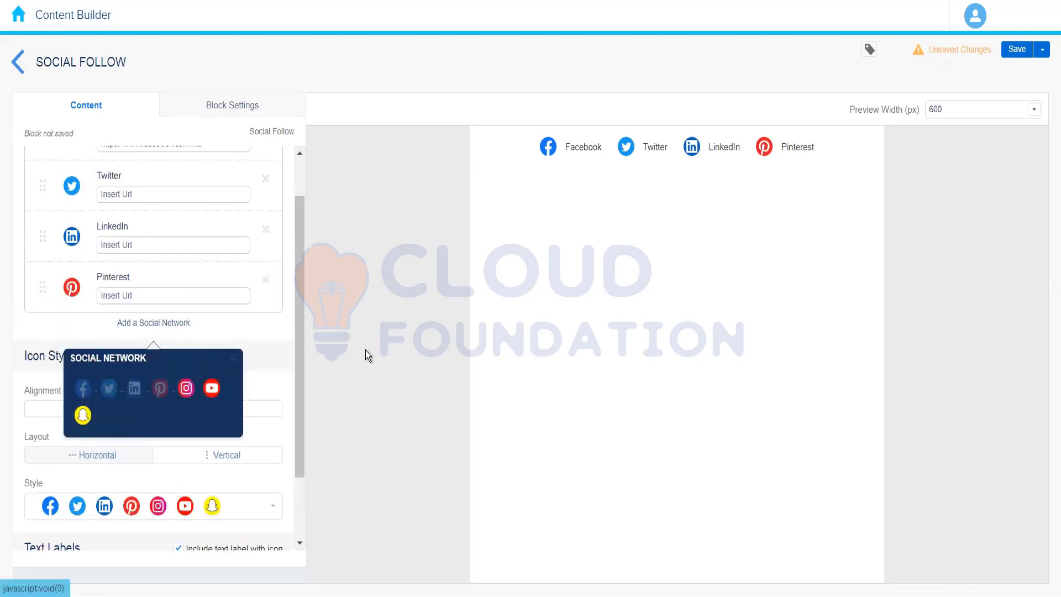
Step: Set the icon style to the small colour set after trying full-colour and grey
click(297, 459)
click(246, 421)
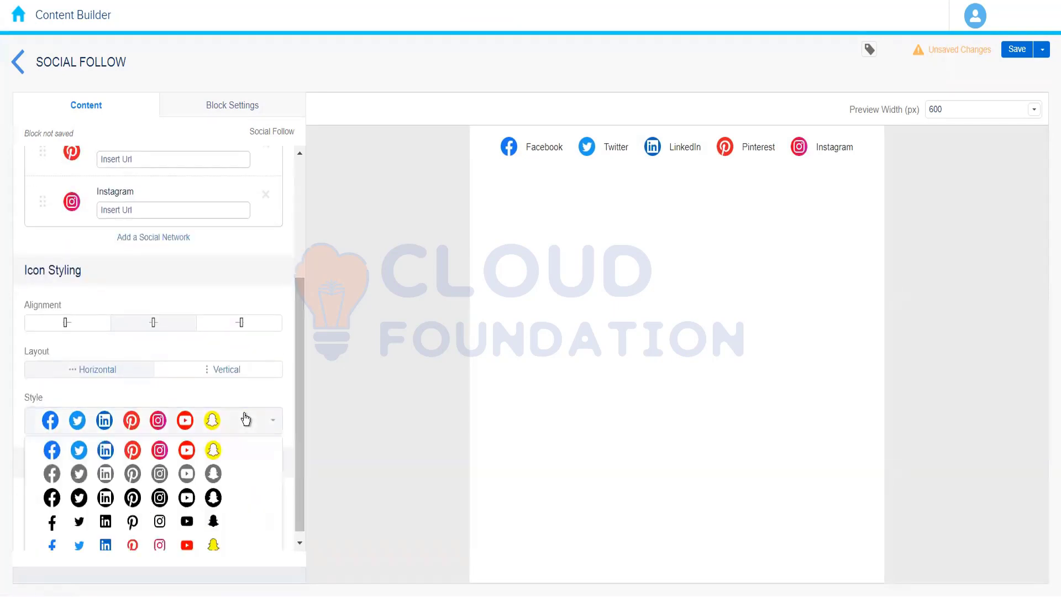
click(193, 450)
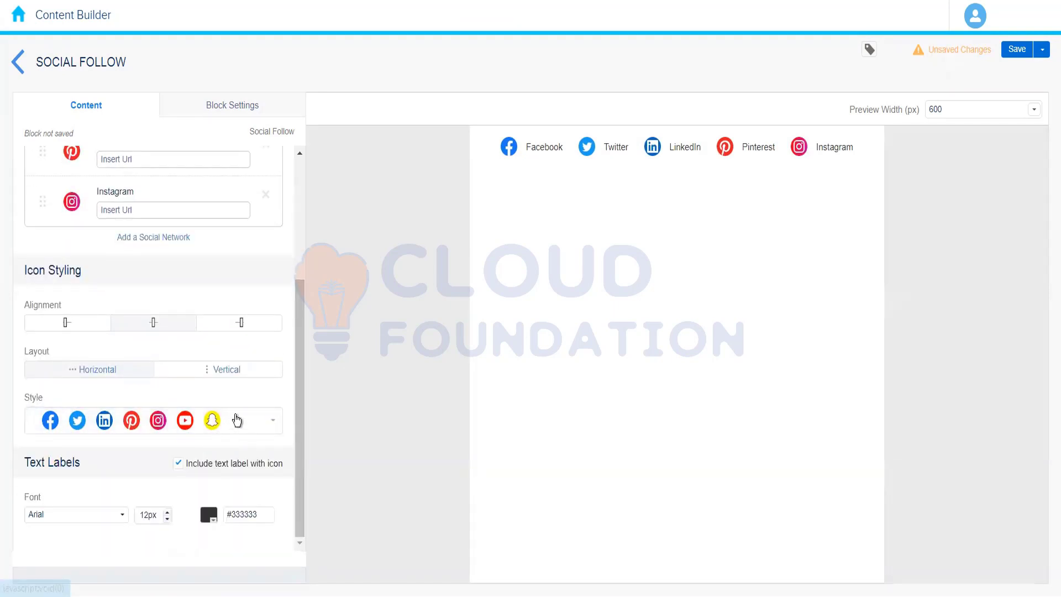
click(216, 419)
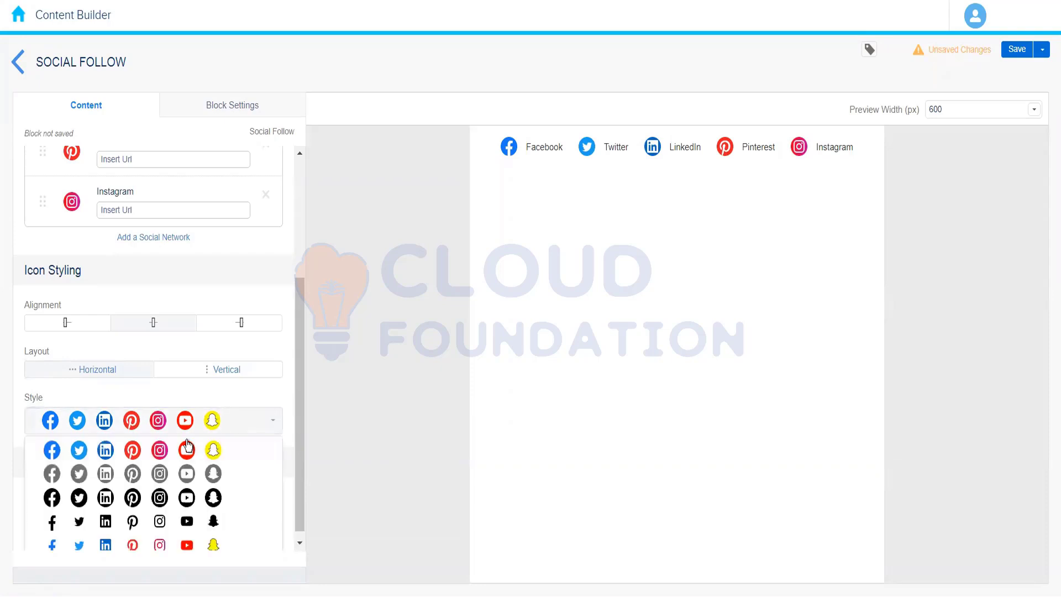
click(136, 475)
click(230, 426)
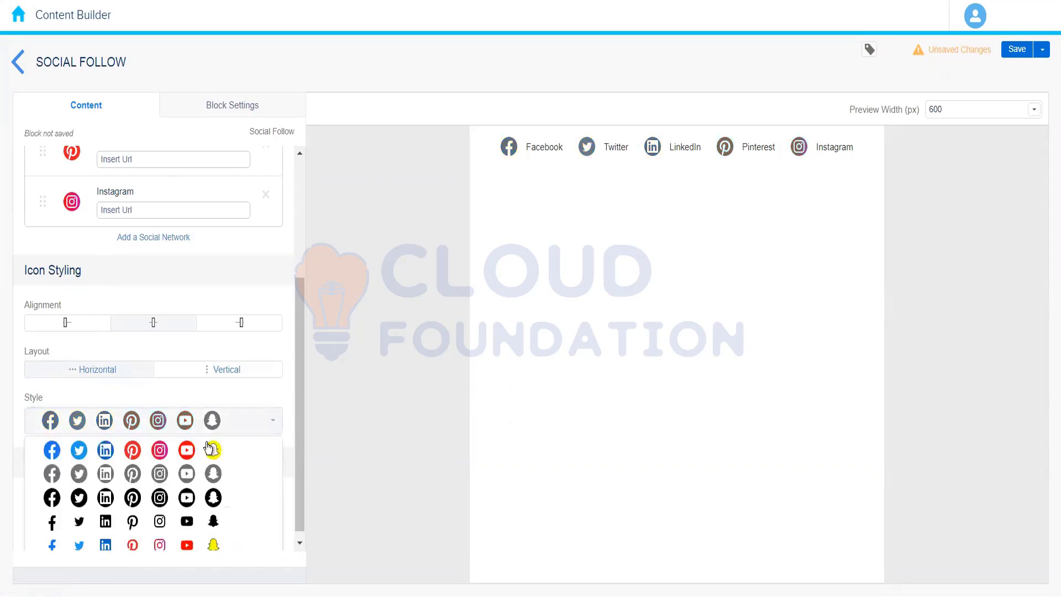
click(151, 546)
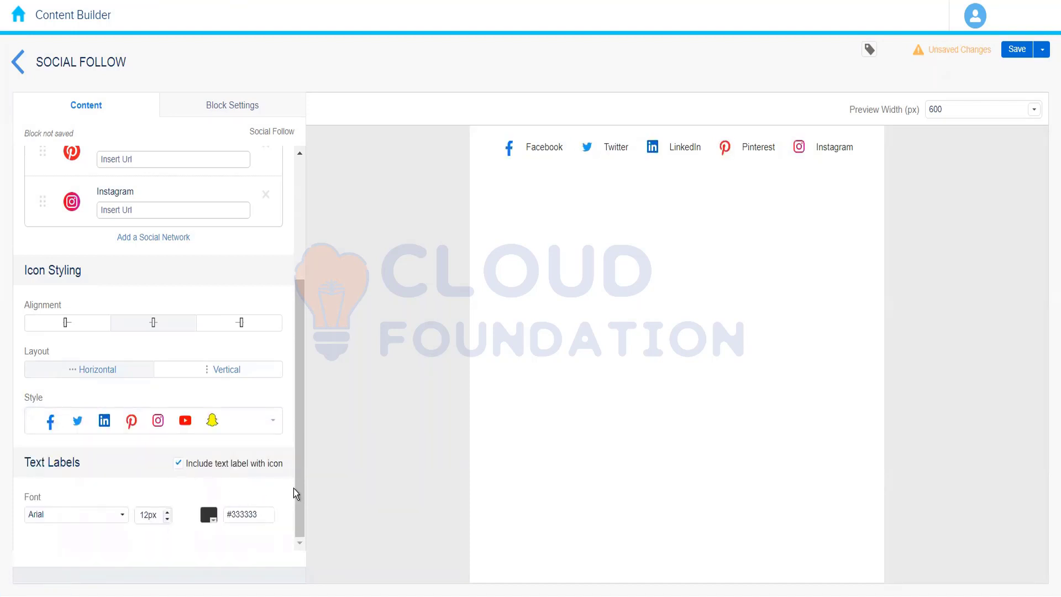
Step: Keep the social links in a horizontal layout after briefly trying vertical
scroll(294, 267, up, 4)
scroll(291, 259, down, 5)
click(246, 370)
click(69, 370)
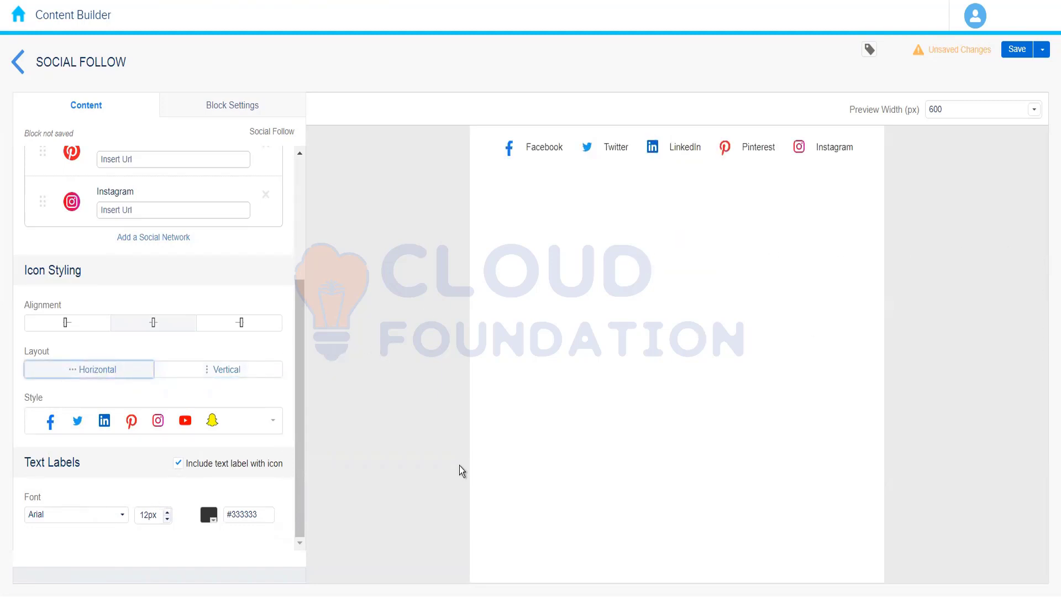
Step: Save the Social Follow block under the name 'Social Follow Demo'
click(1017, 50)
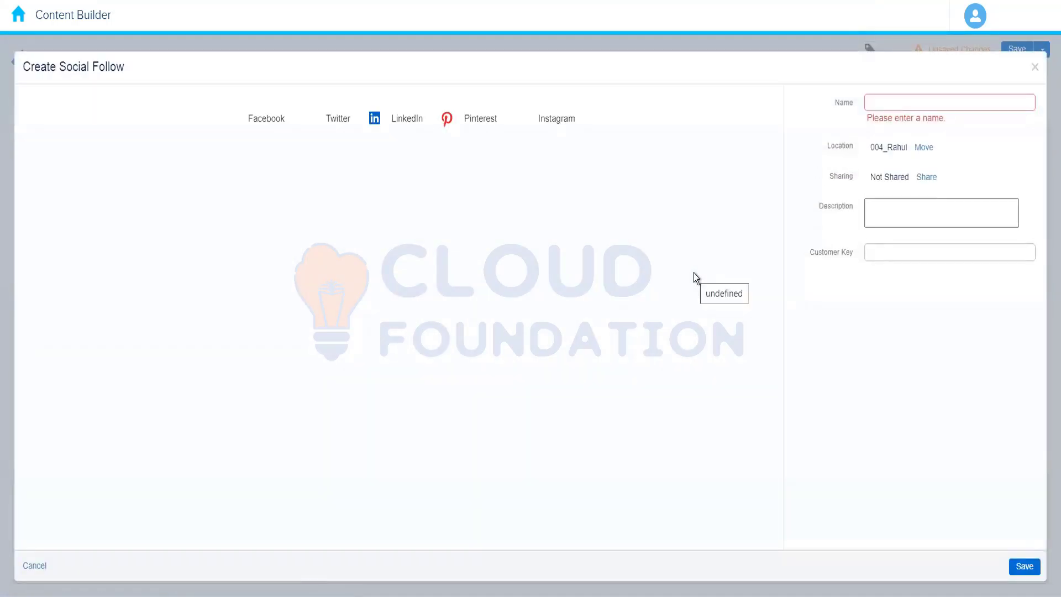
click(909, 104)
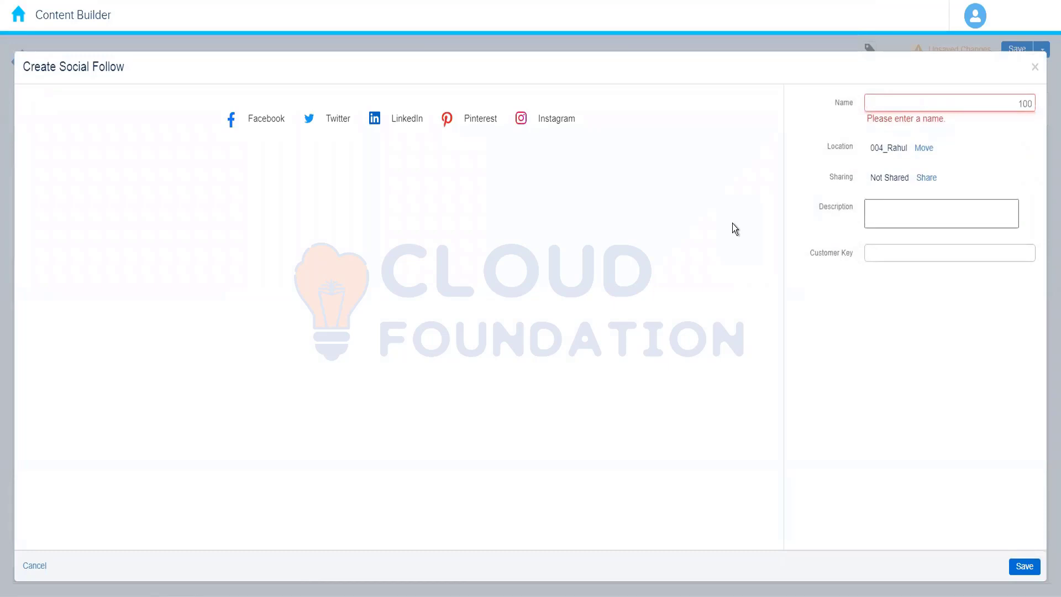
text(Social)
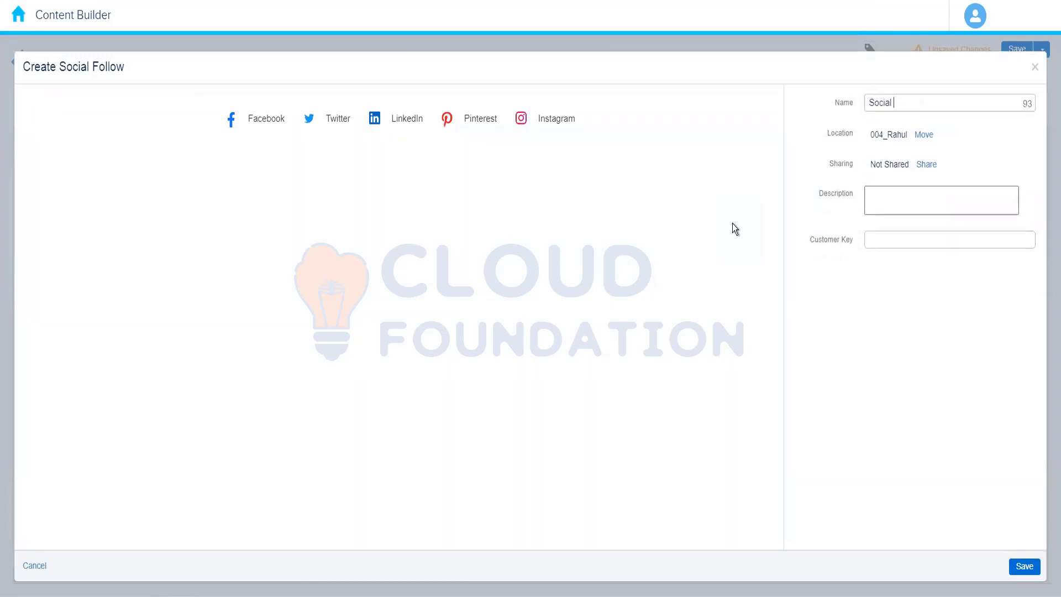
text( Follow Demo)
click(1024, 566)
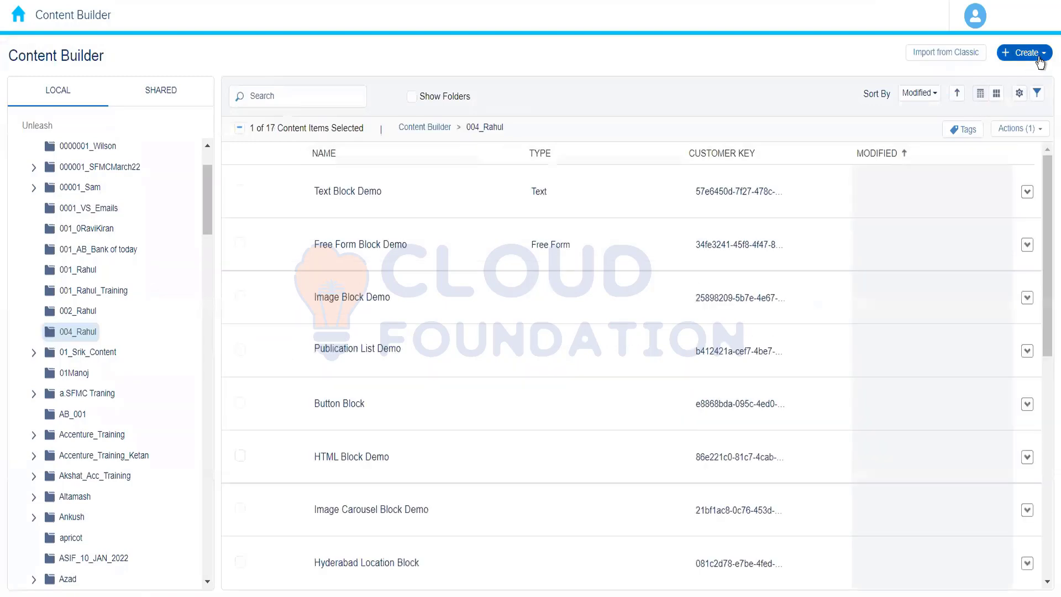
Step: Start a new Social Share content block previewing Facebook, Twitter and Forward links
click(1041, 62)
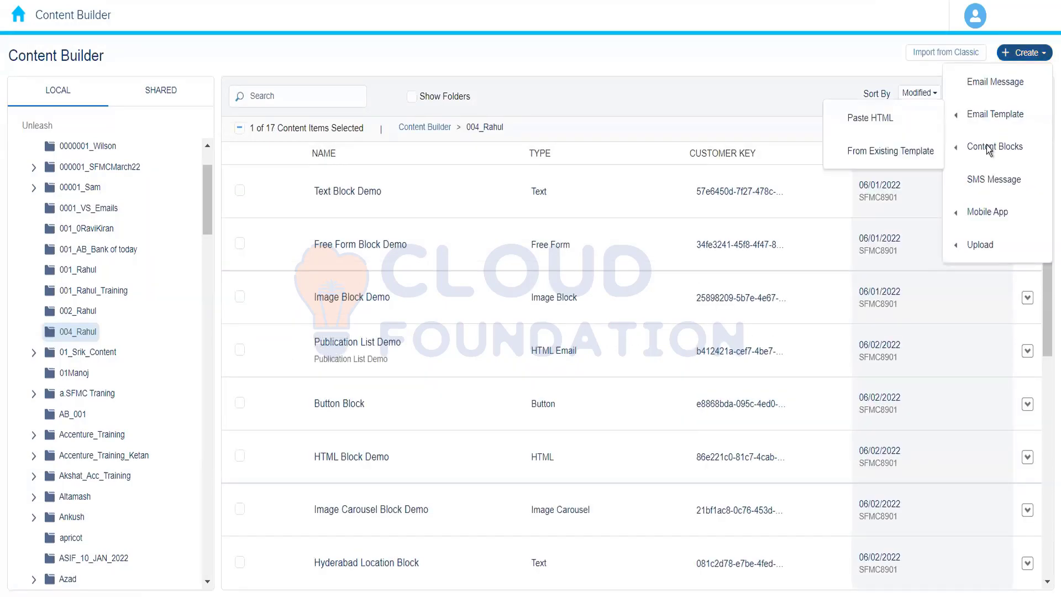
mouse_move(989, 160)
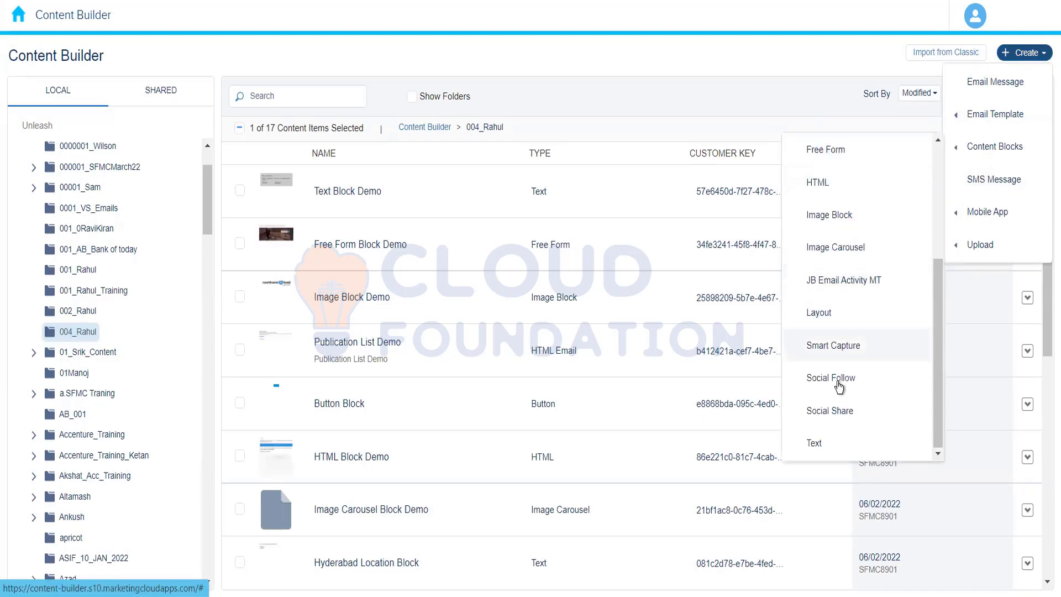
click(835, 416)
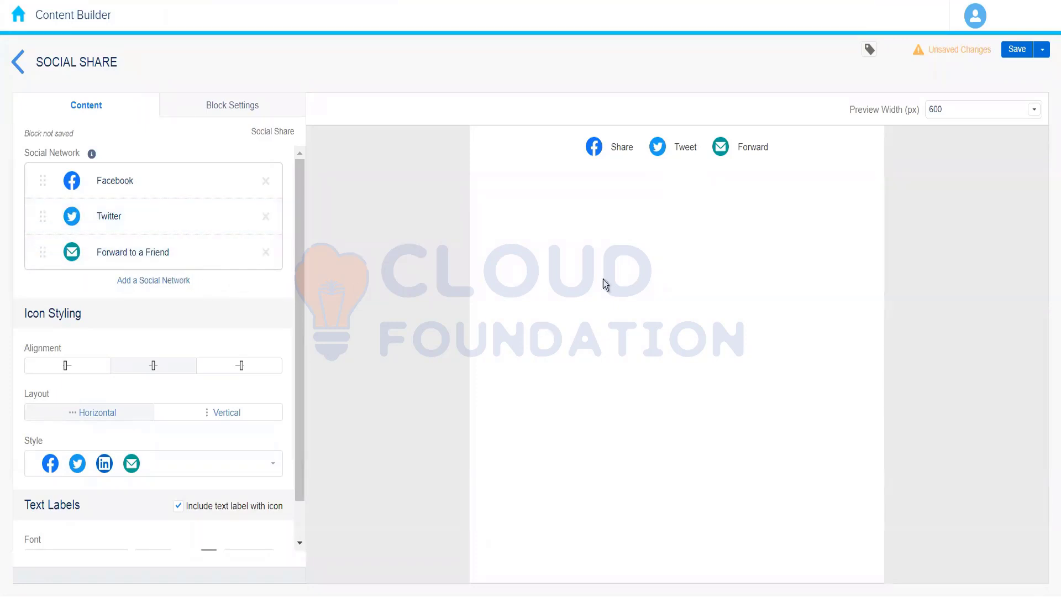
Step: Add LinkedIn as a fourth share network in the Social Share block
click(165, 281)
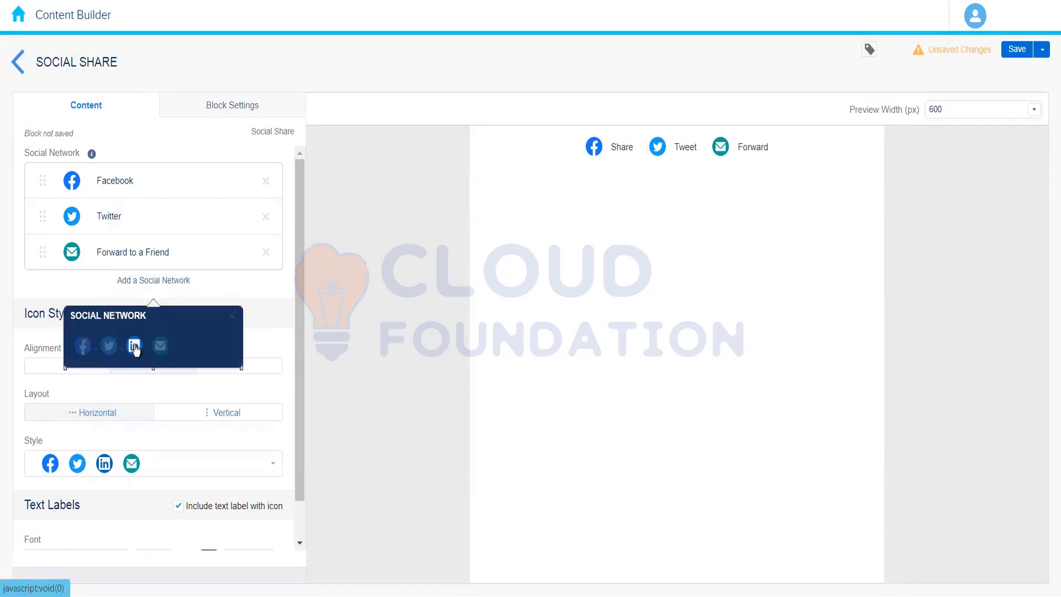
click(134, 347)
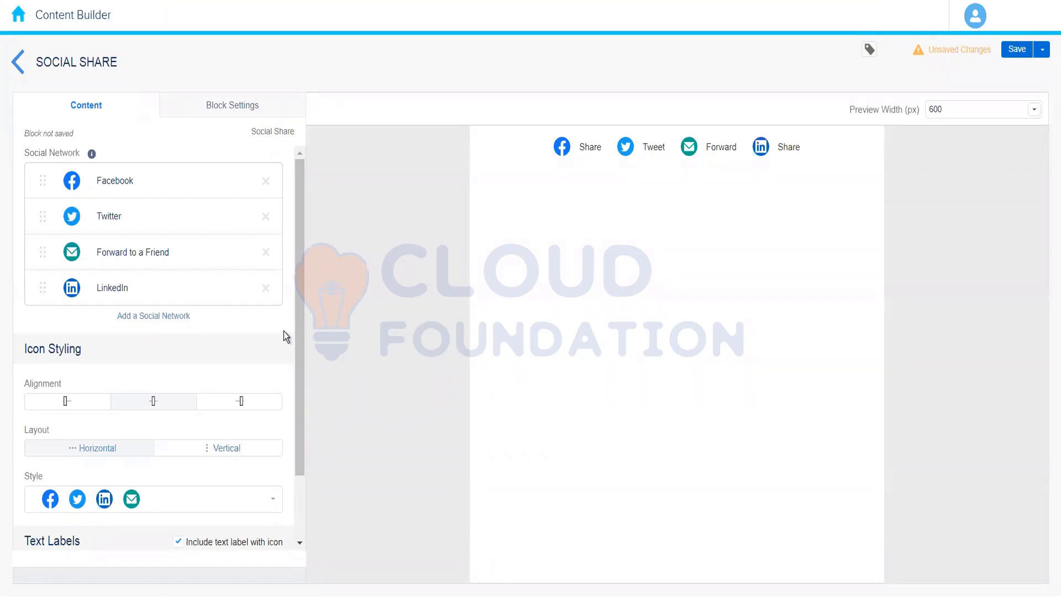
drag(301, 336, 300, 413)
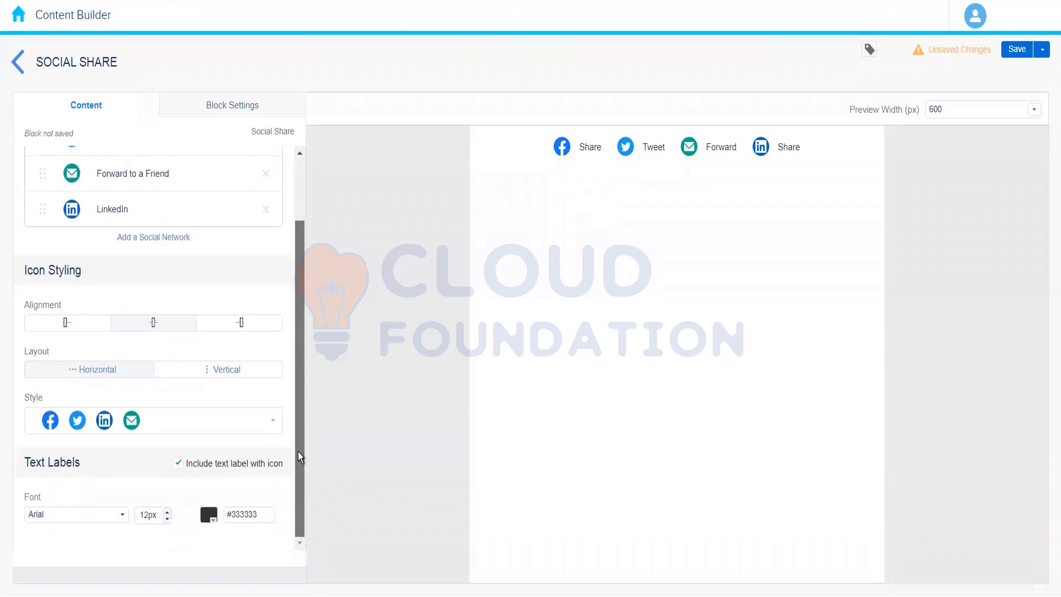
drag(297, 452, 280, 168)
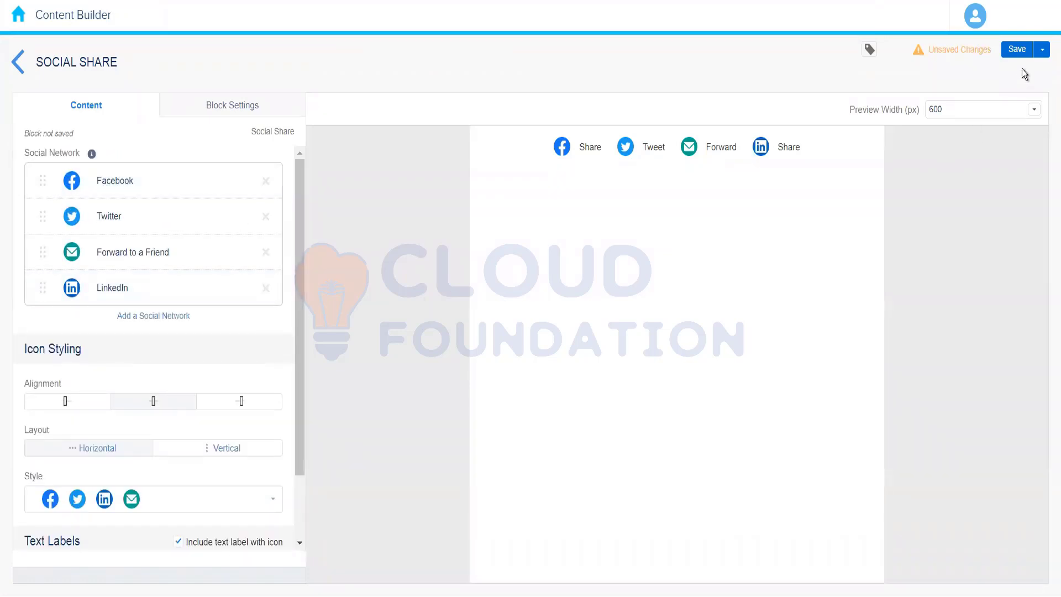
Step: Save the block as 'Social Share Block' and return to the Content Builder folder listing
click(1017, 49)
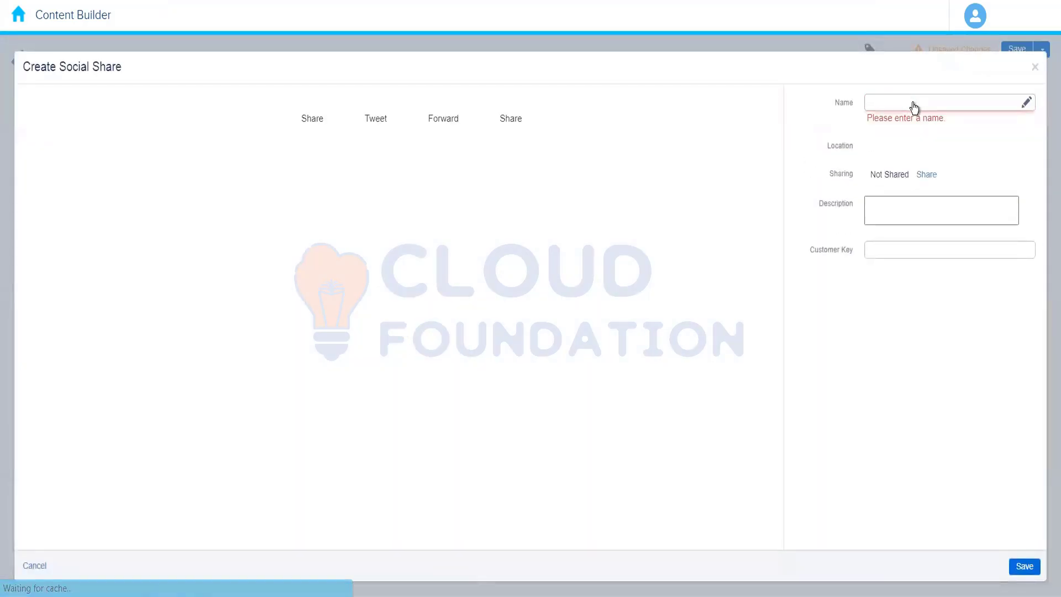
click(913, 102)
text(Social S)
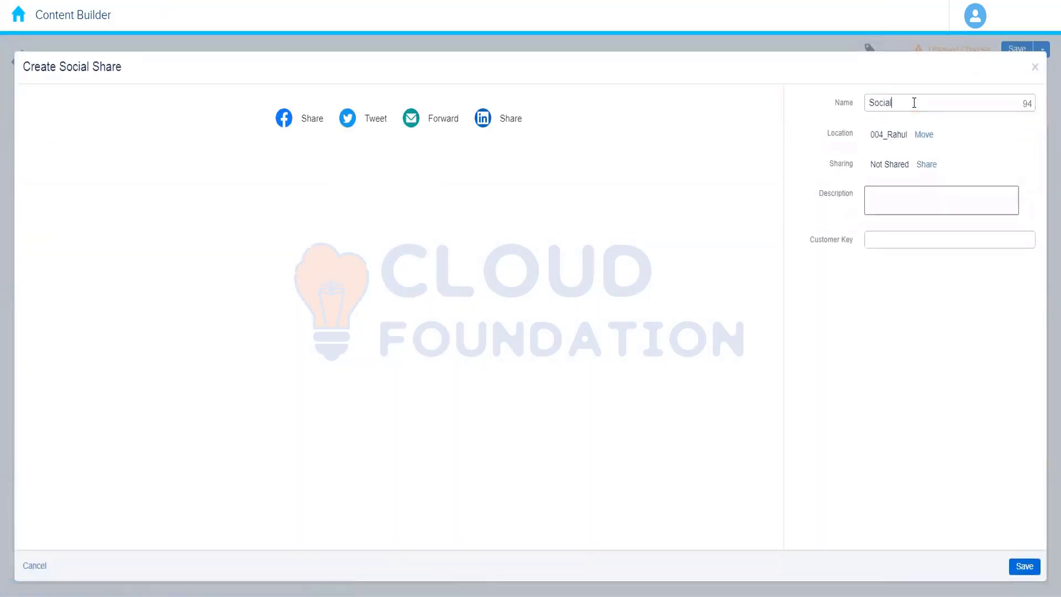
text(hare Block)
click(945, 422)
click(1024, 567)
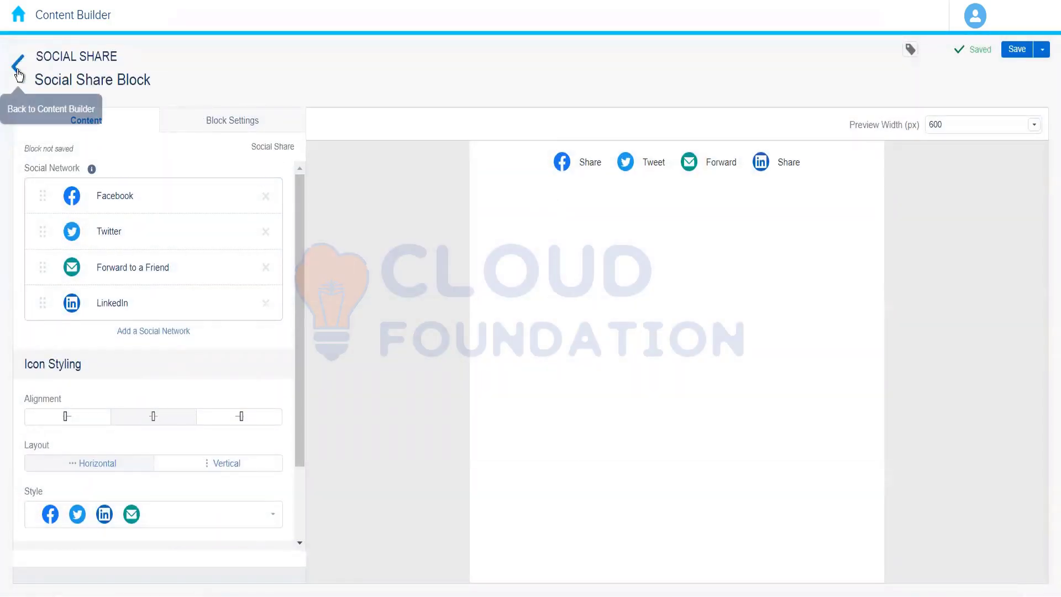
click(18, 70)
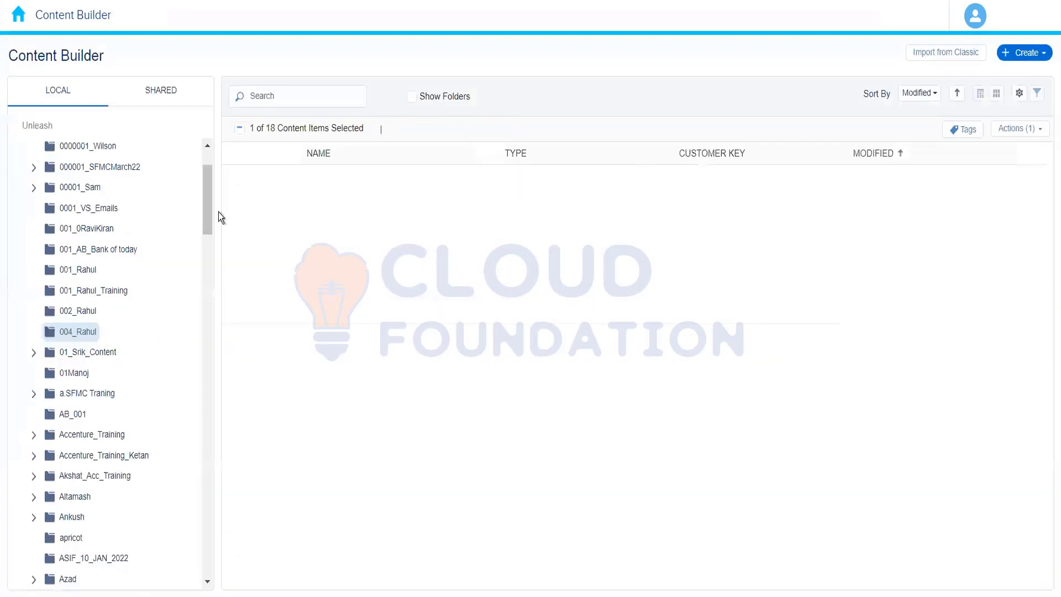